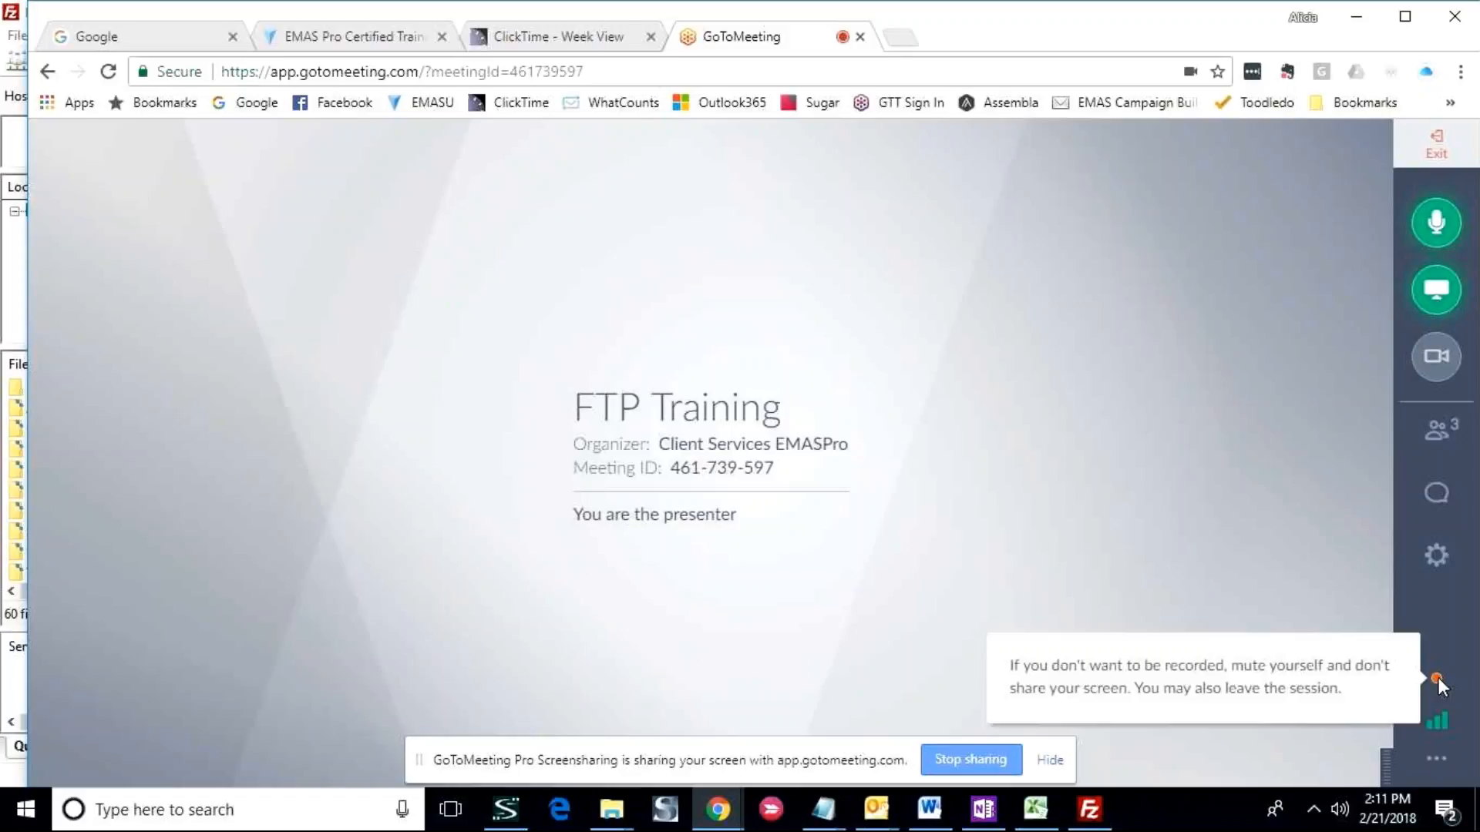
click(1439, 683)
click(1439, 680)
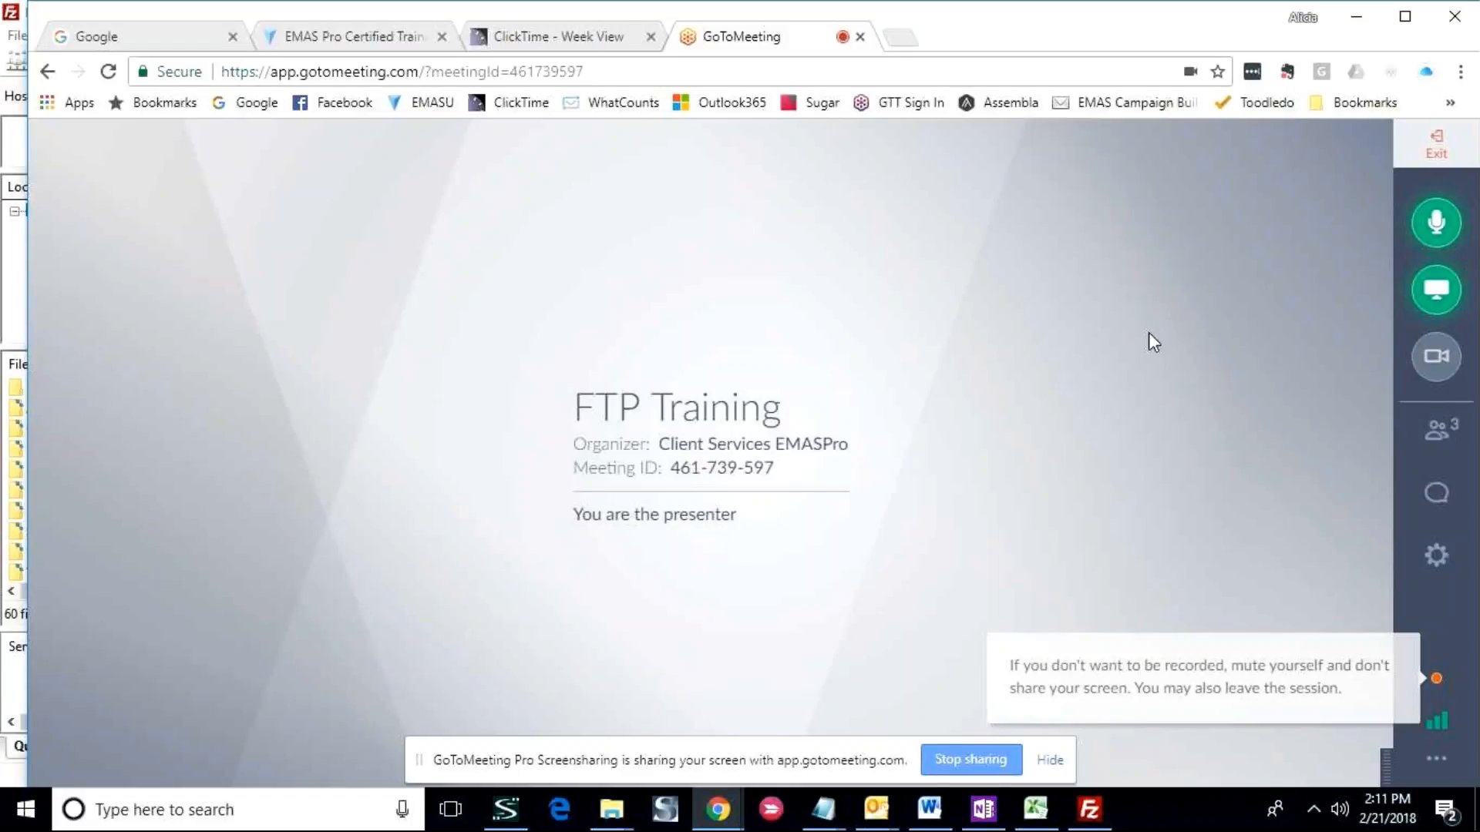
- Switch to FileZilla and browse the local site to Documents\EMAS PRO\CONTENT MANAGER\Curriculum-EMASU
key(alt+Tab)
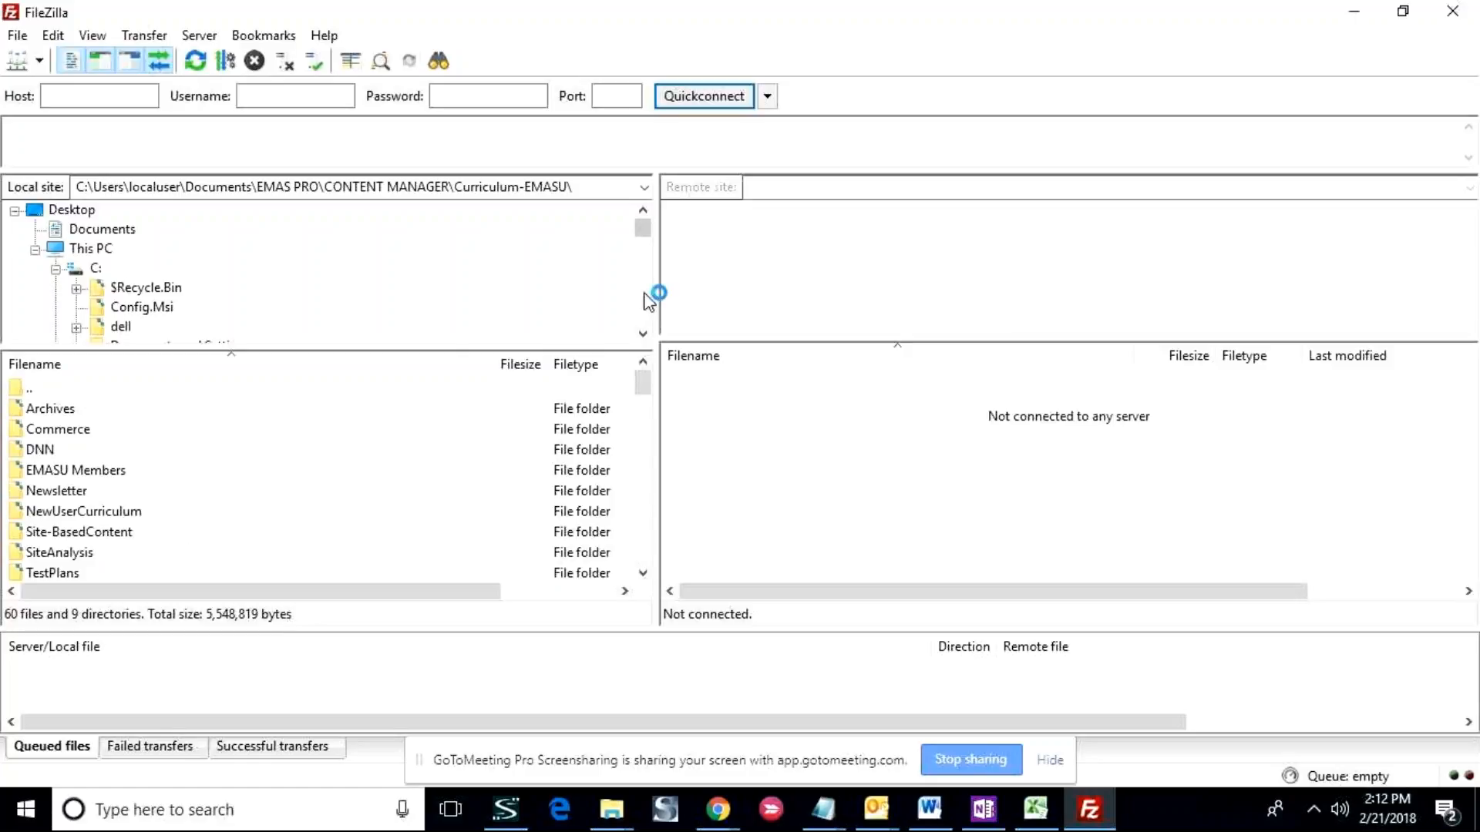
click(101, 230)
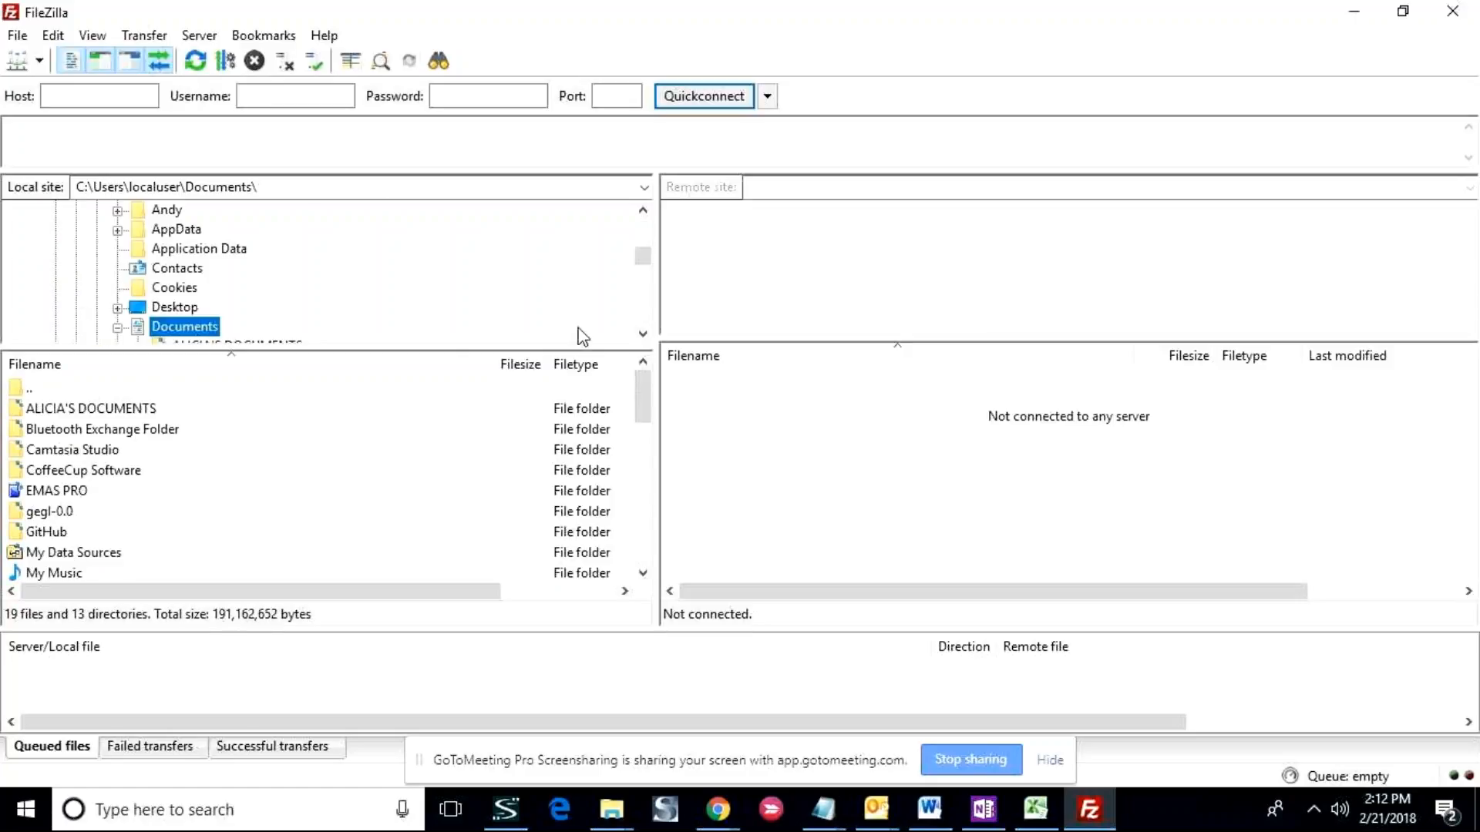
double_click(48, 493)
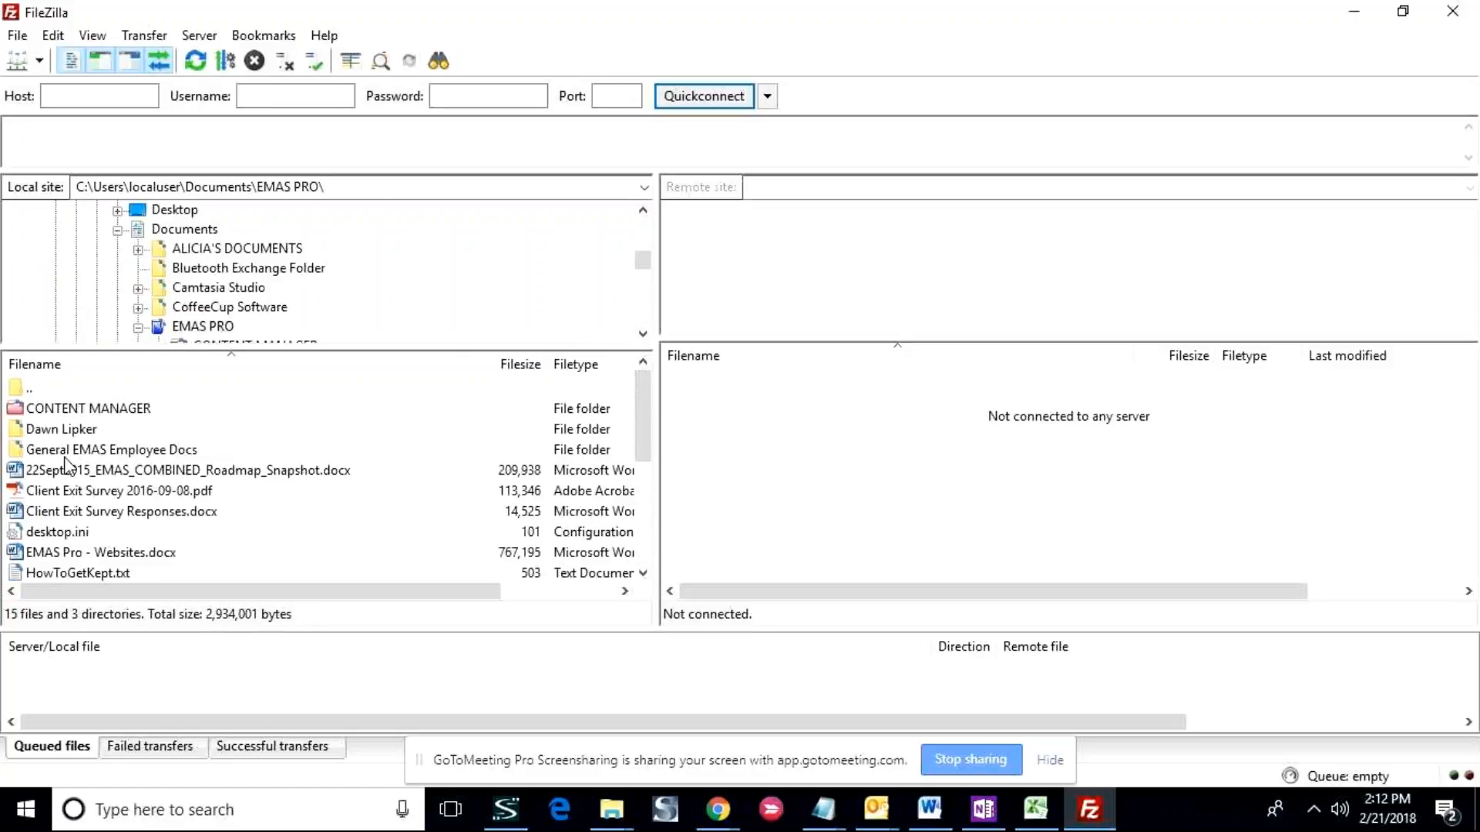
double_click(133, 409)
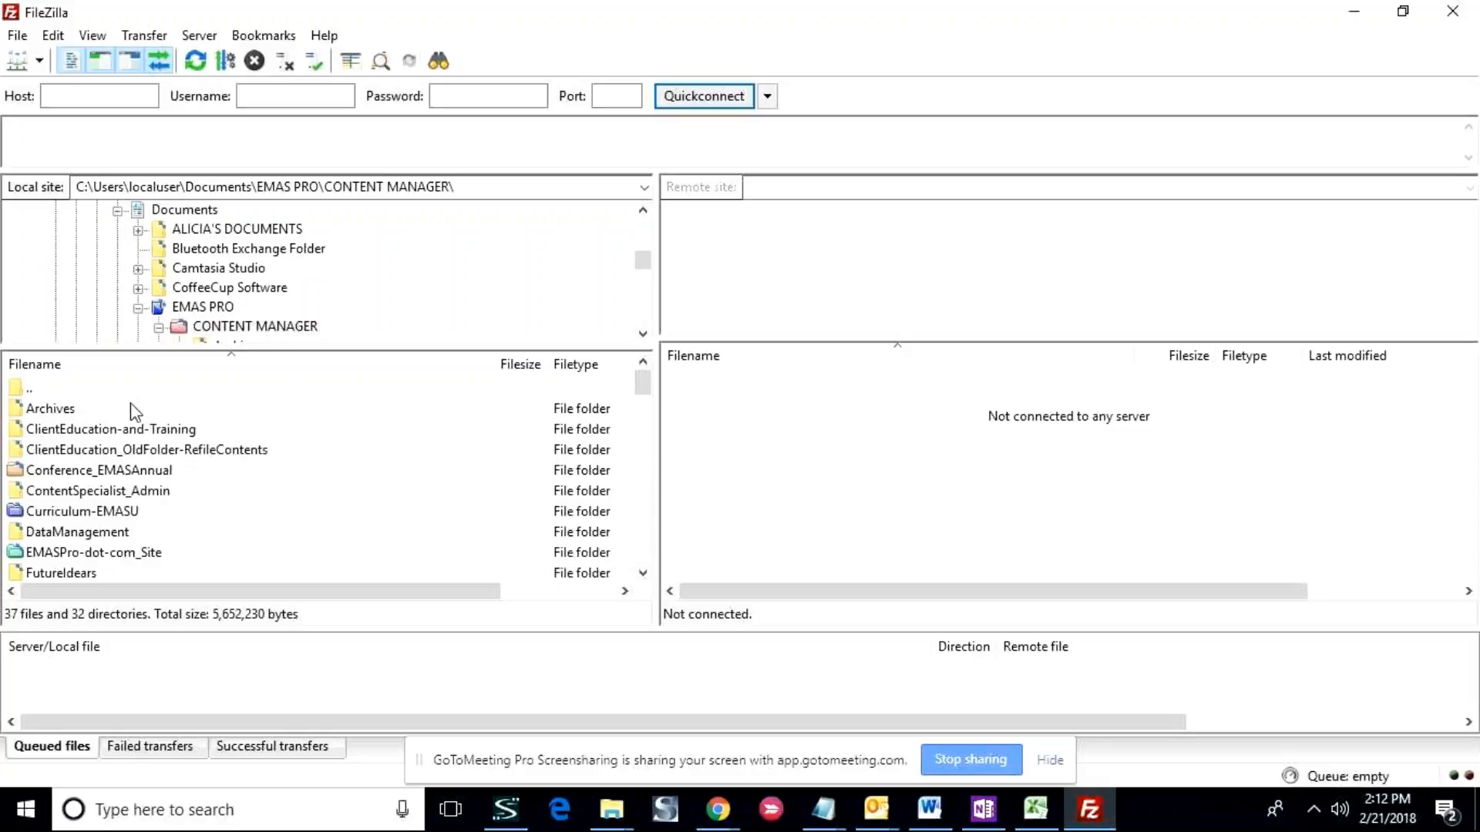
drag(642, 384, 642, 389)
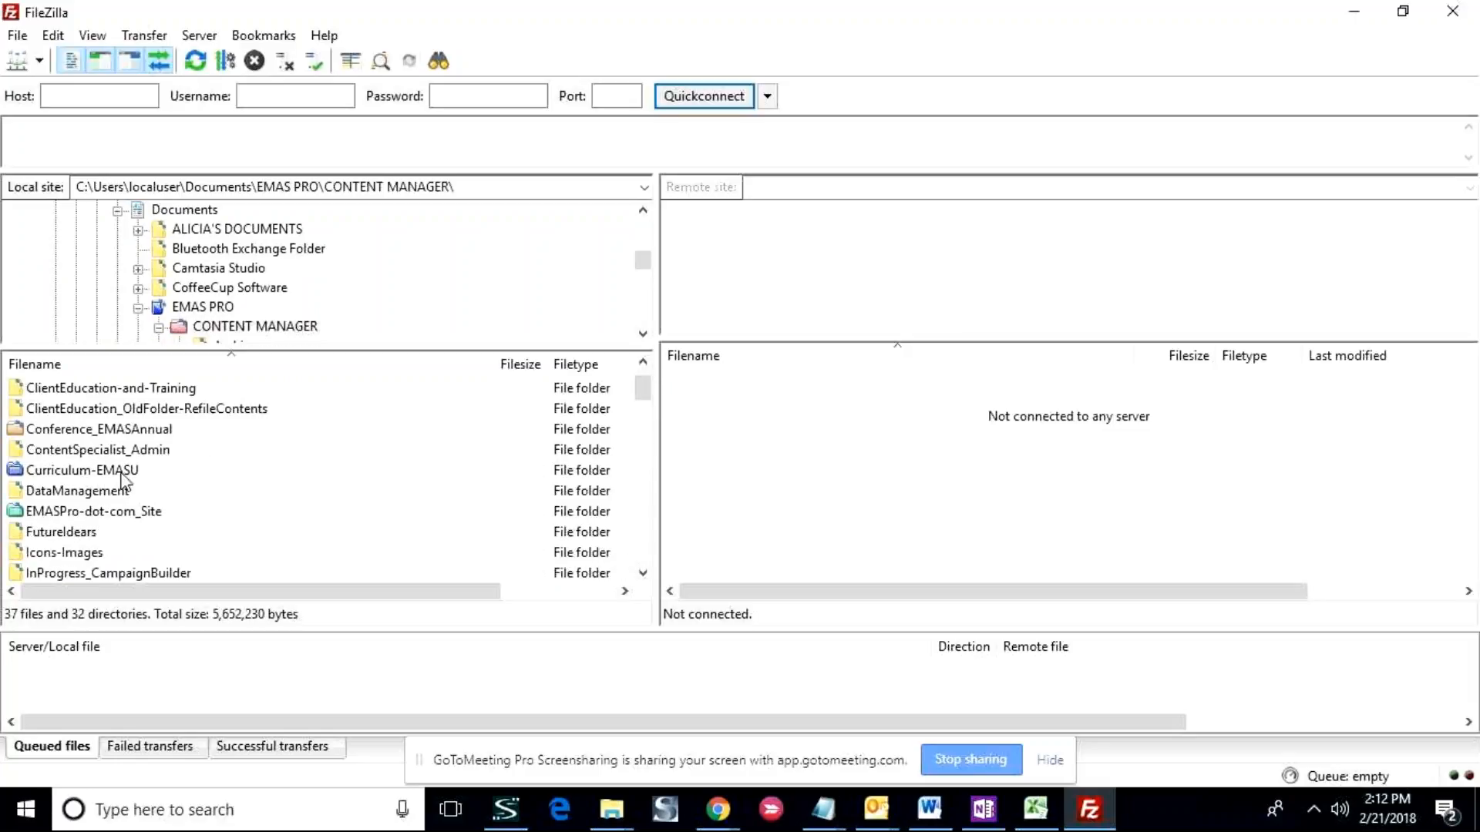
double_click(85, 470)
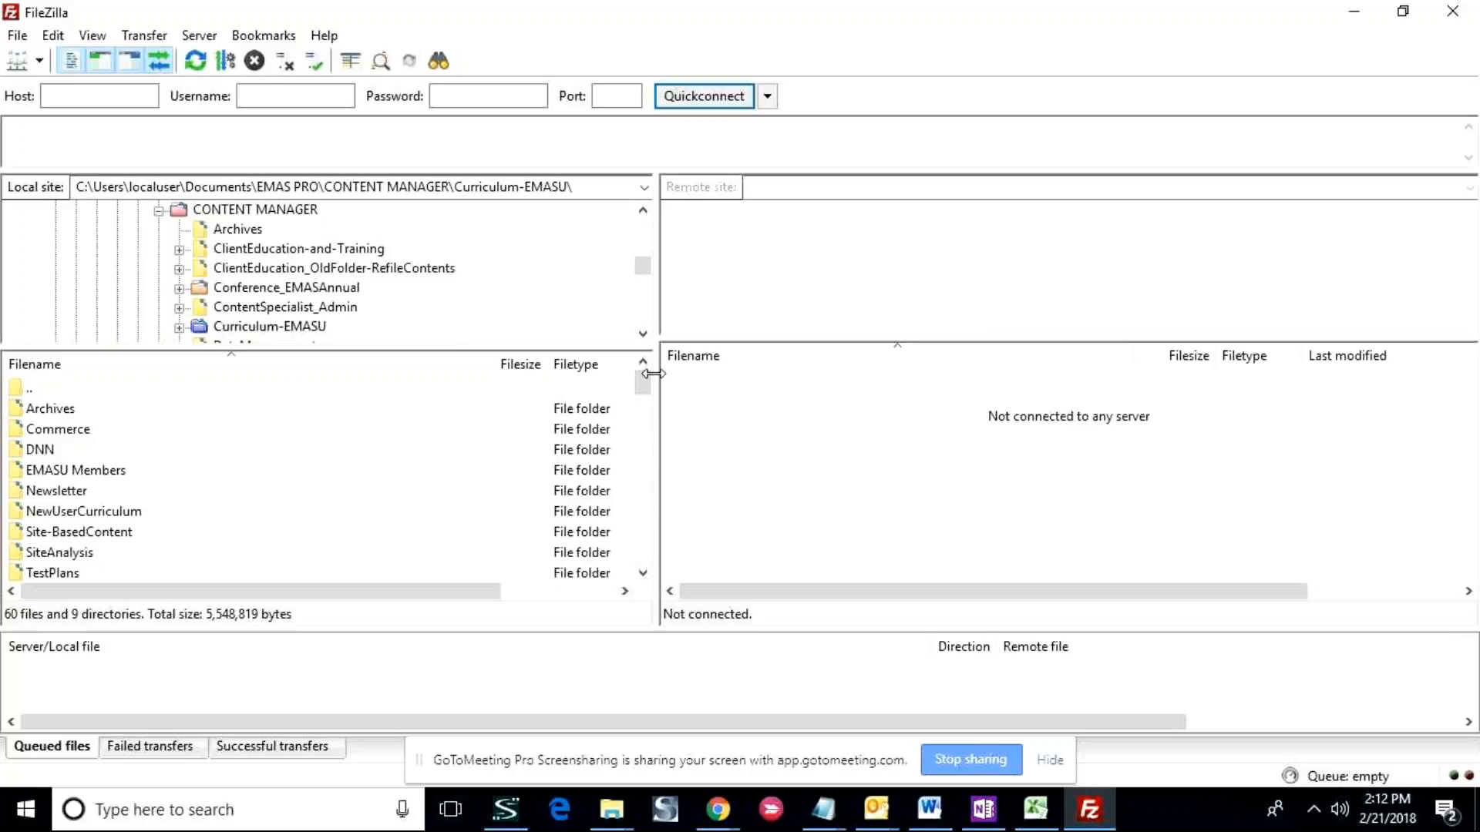
- Open the local Site-BasedContent\Images folder and select DataAnalytics_Graphic01.png
scroll(652, 390, down, 1)
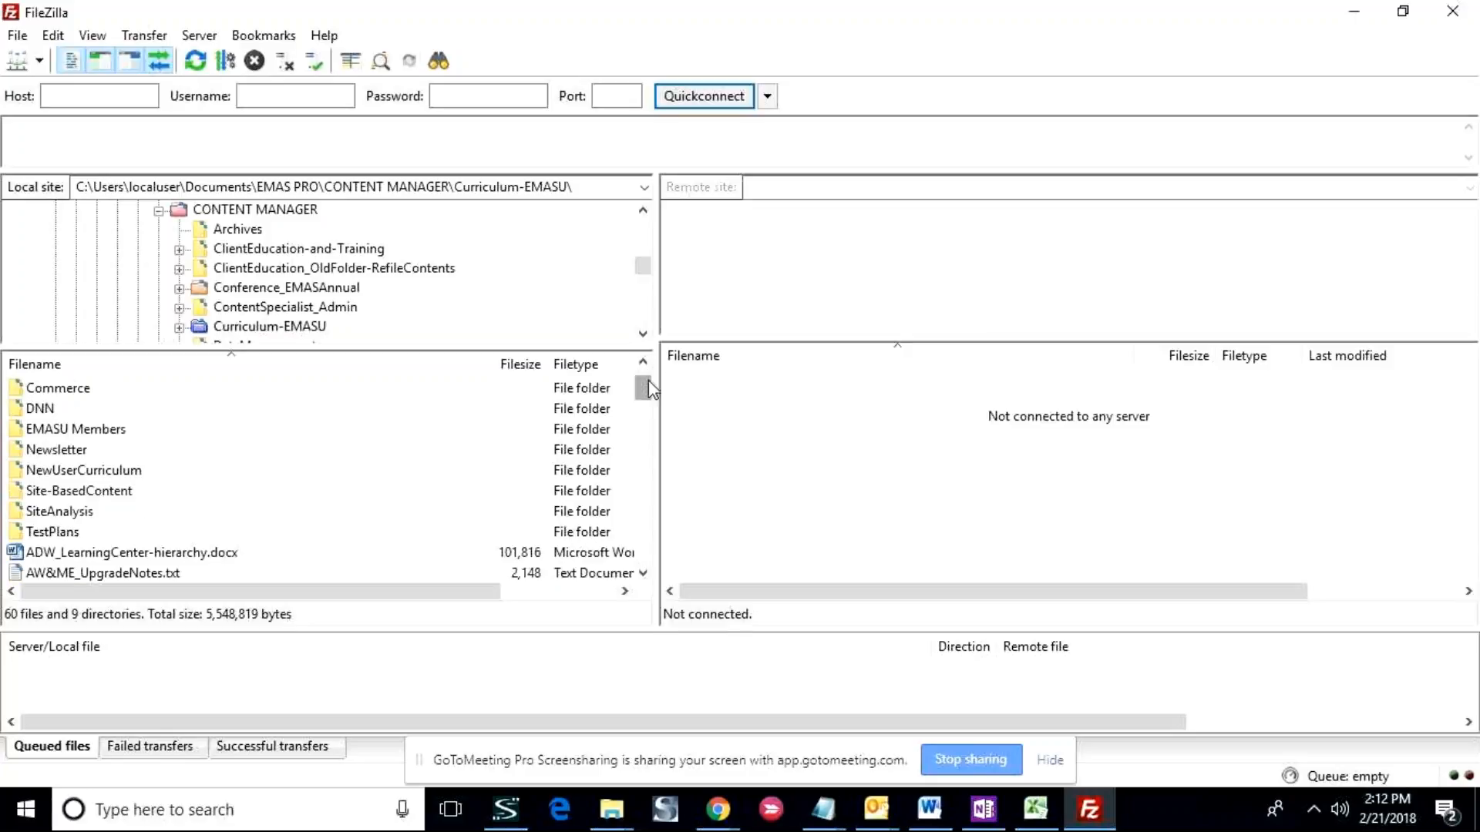
double_click(77, 492)
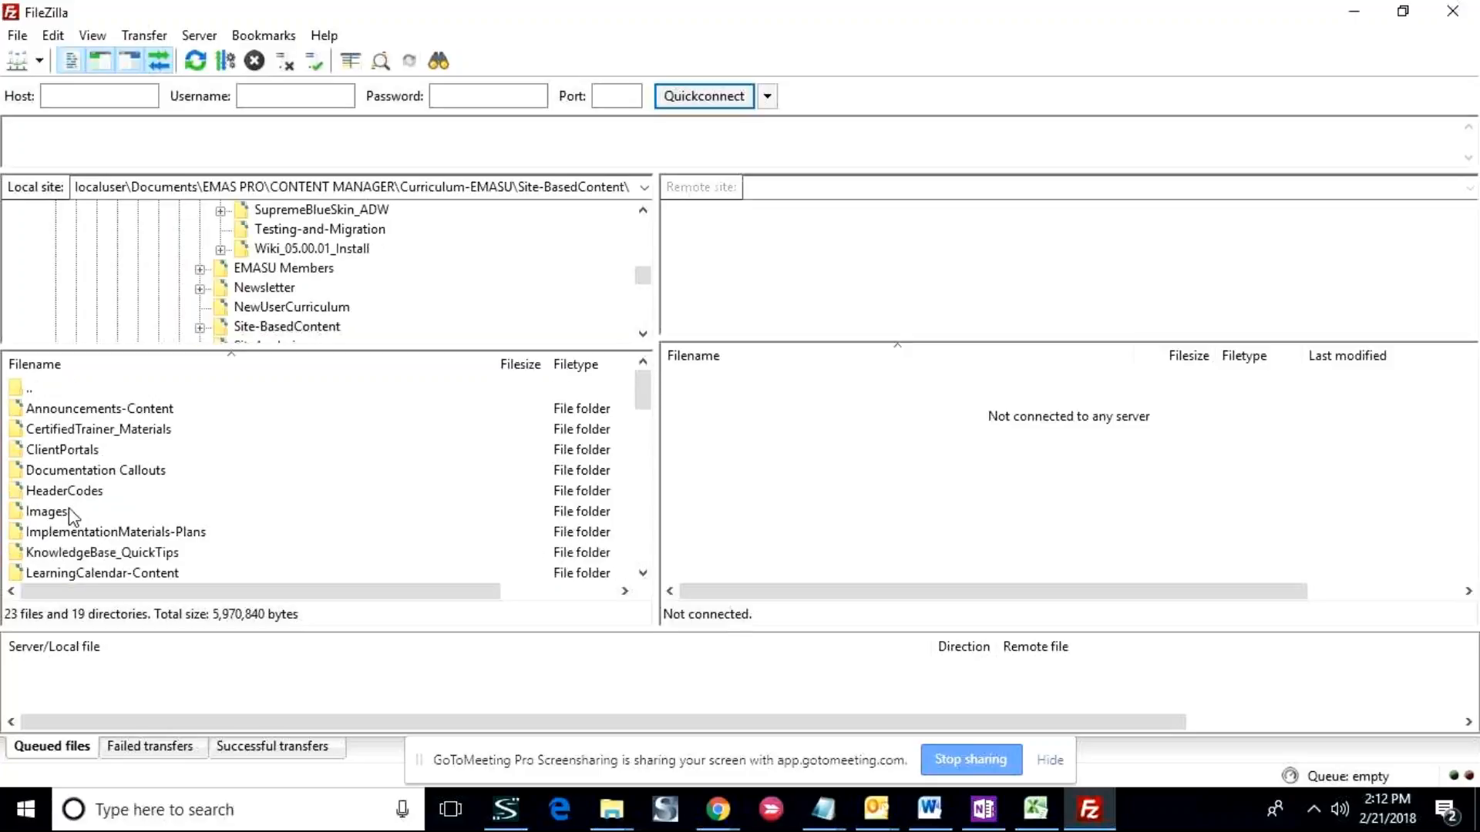
click(63, 515)
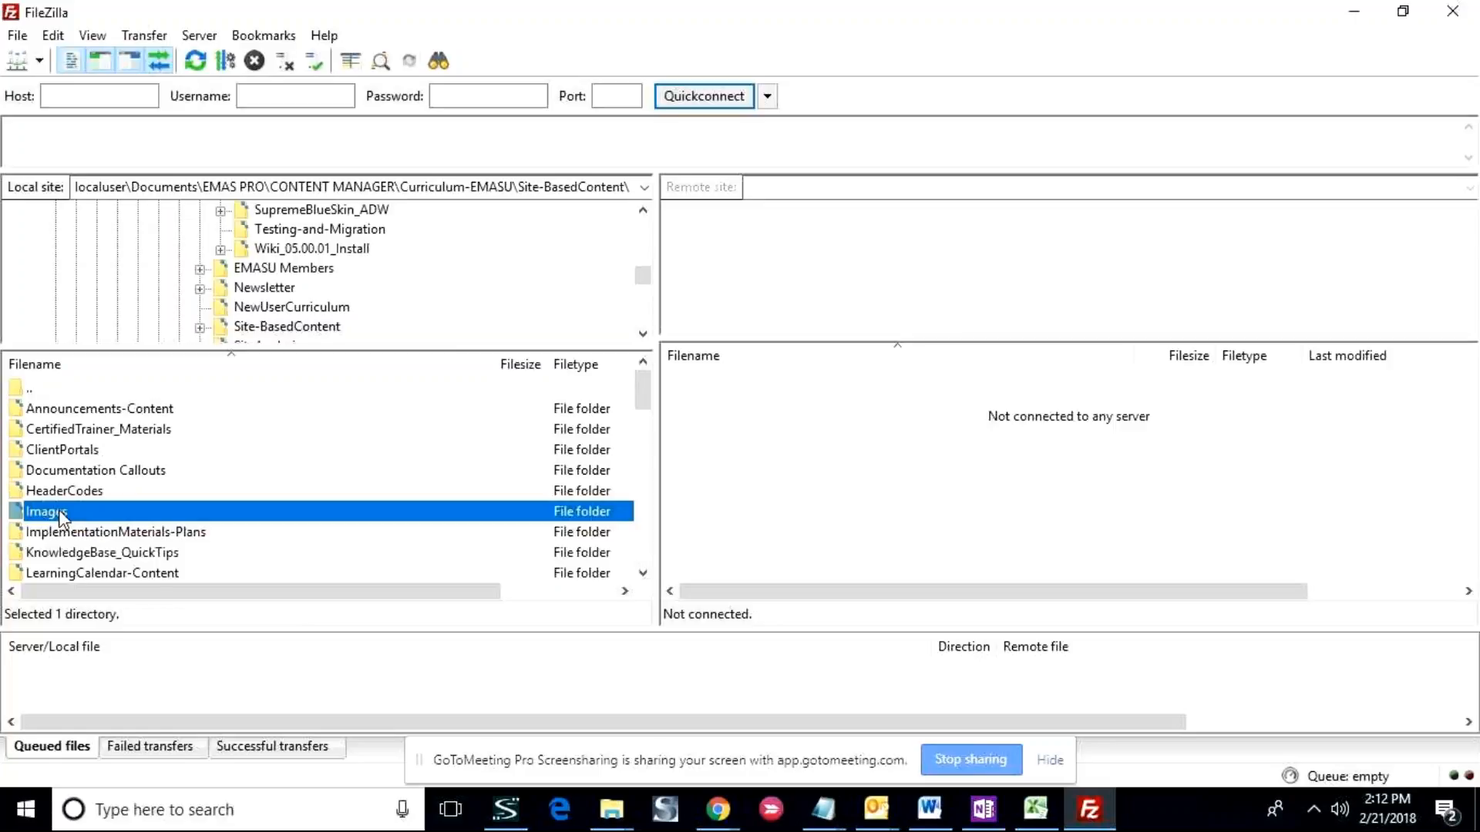
double_click(63, 515)
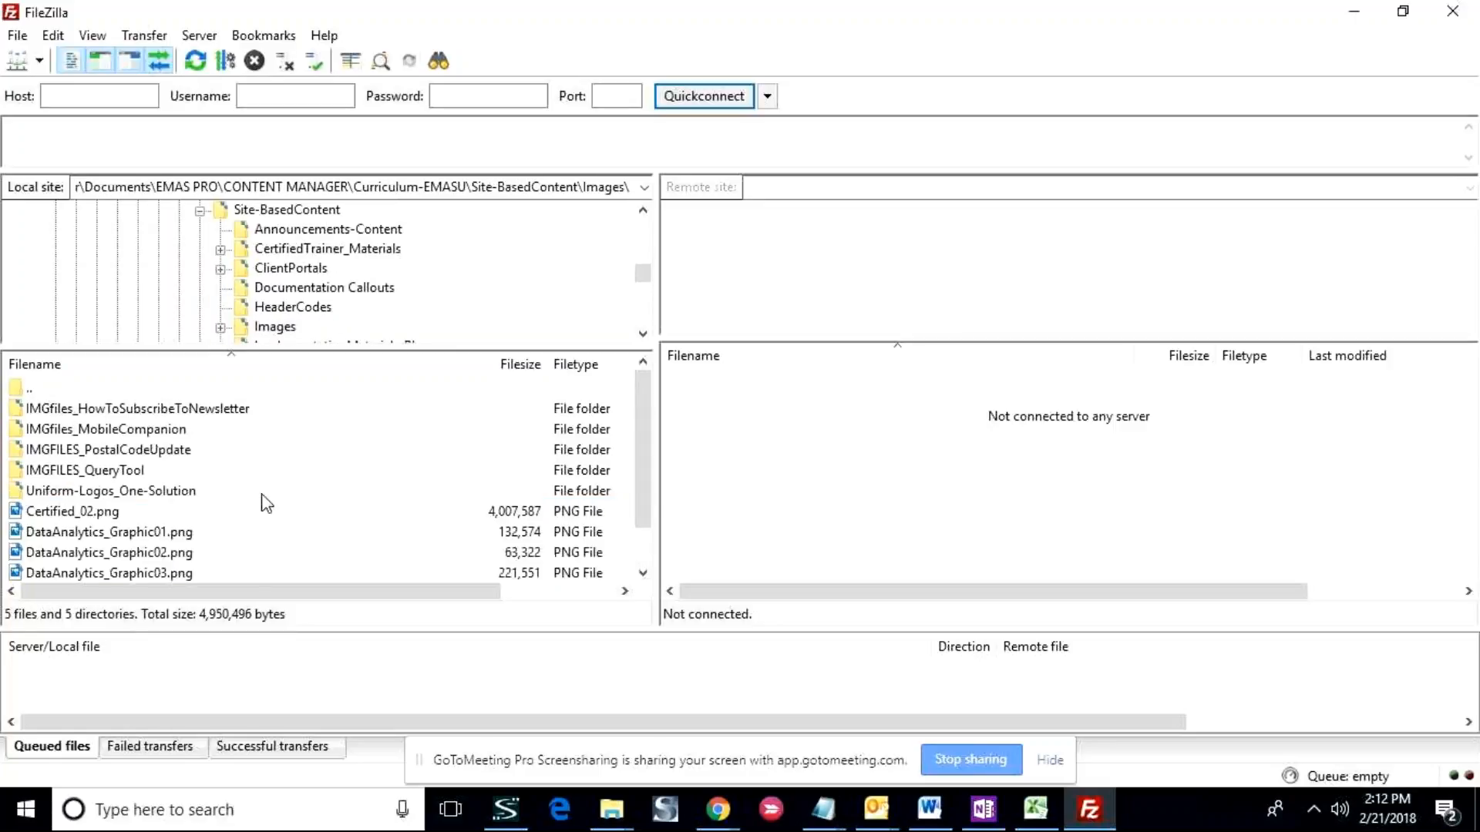
scroll(645, 434, down, 1)
scroll(176, 509, down, 1)
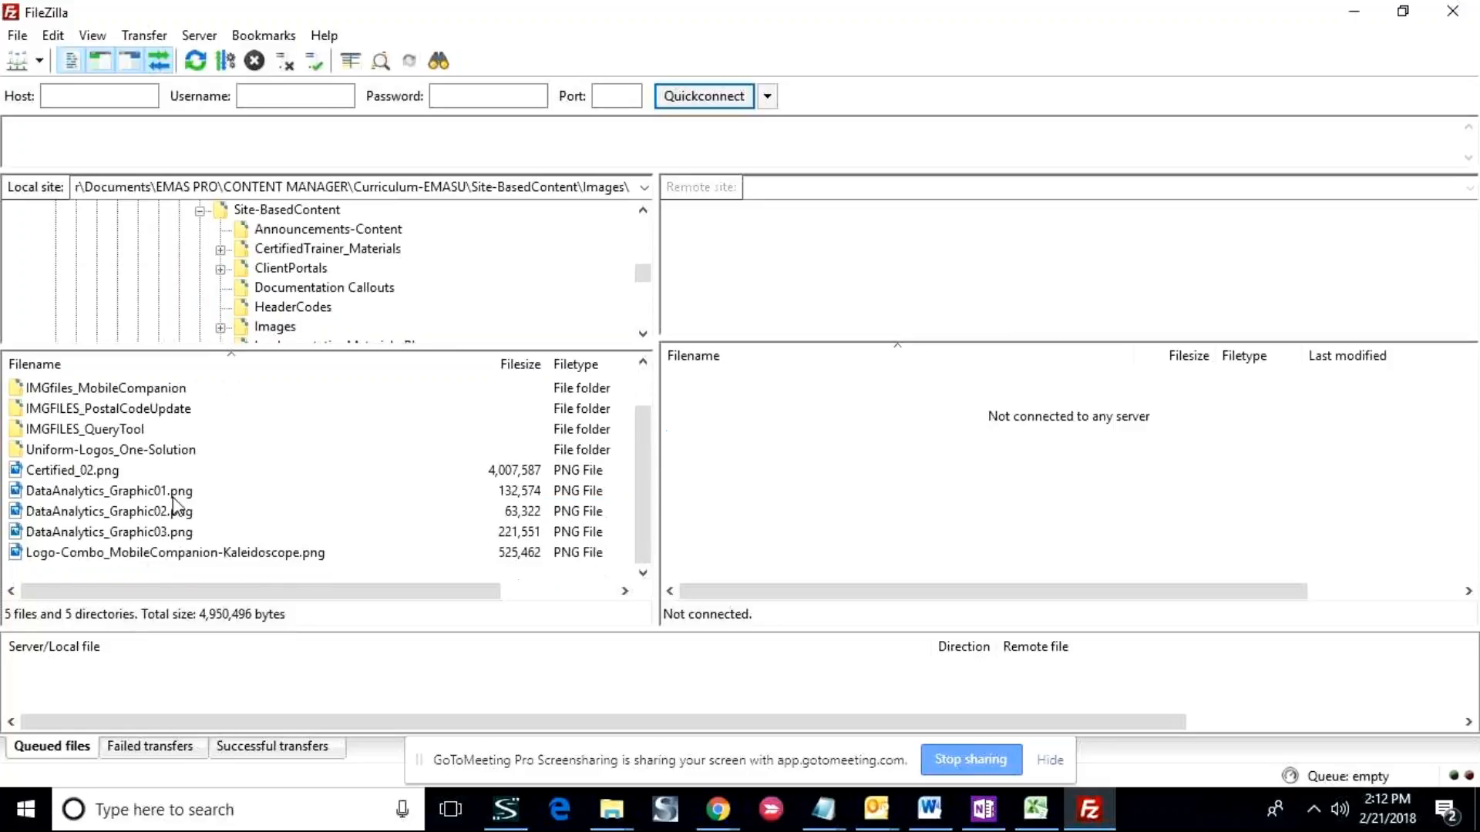
click(173, 498)
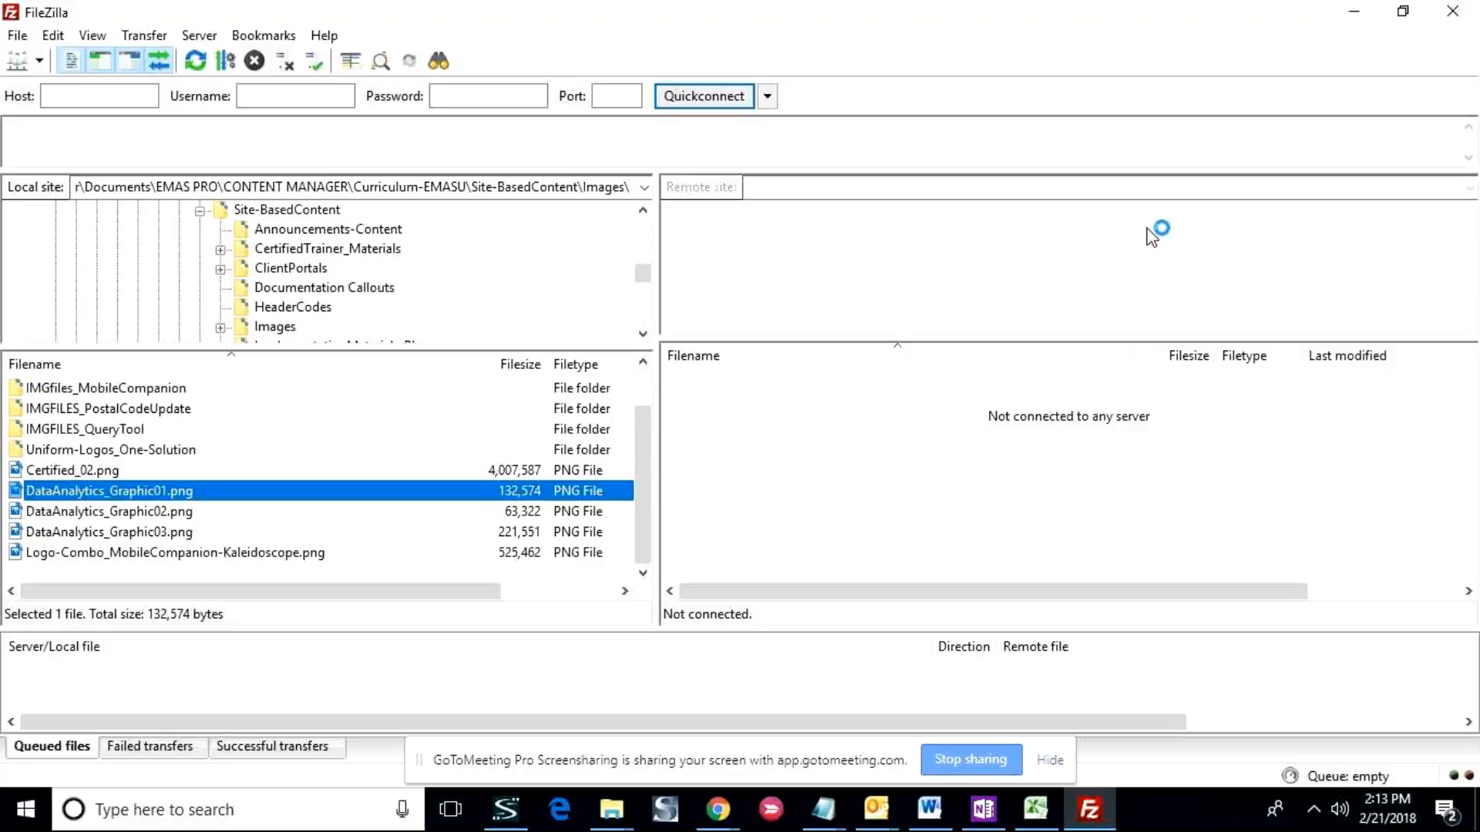
- Review the connection settings of the EMASU-Live entry in the Site Manager, then close it without connecting
click(16, 37)
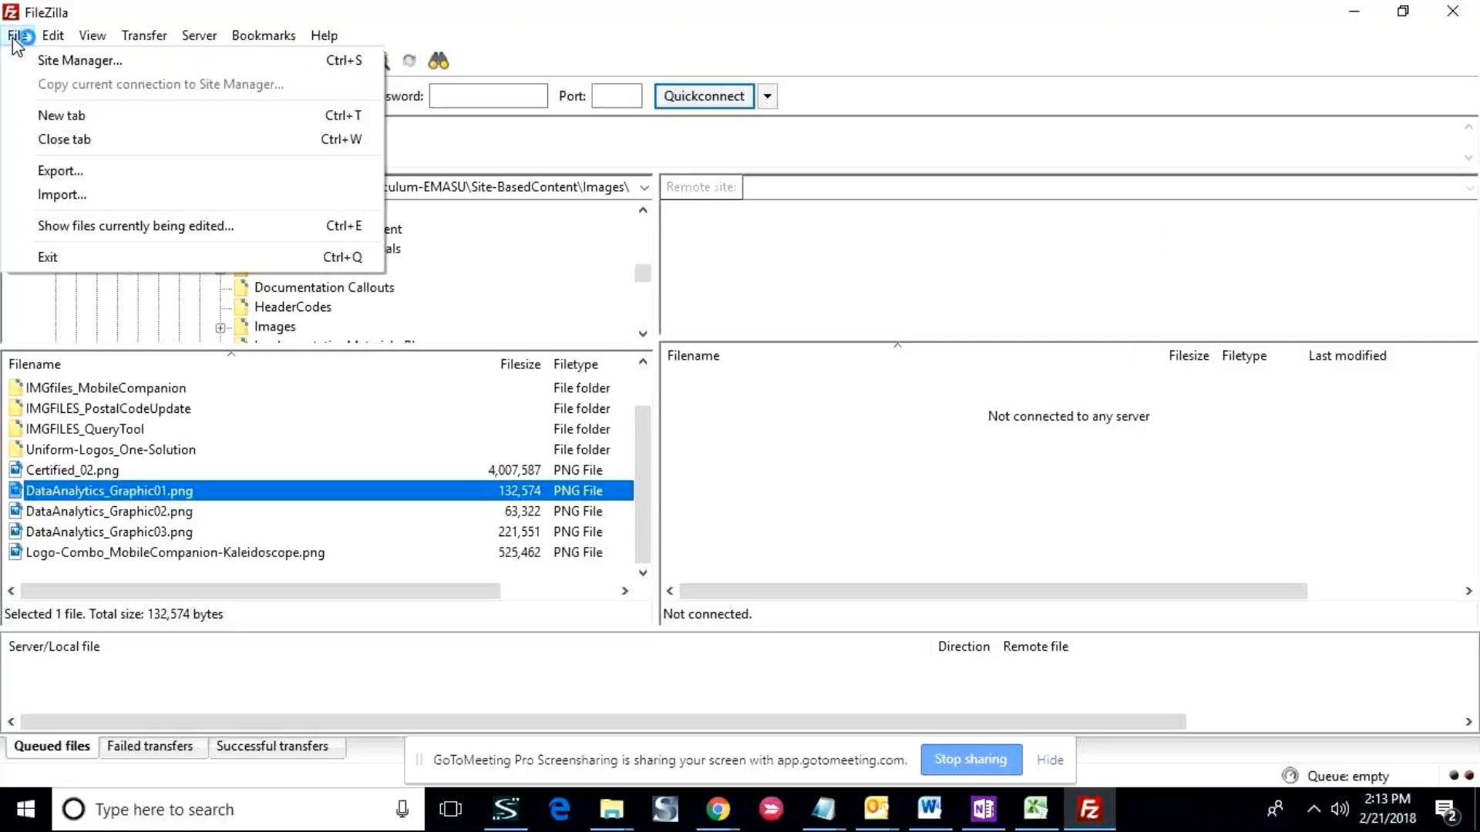
click(49, 62)
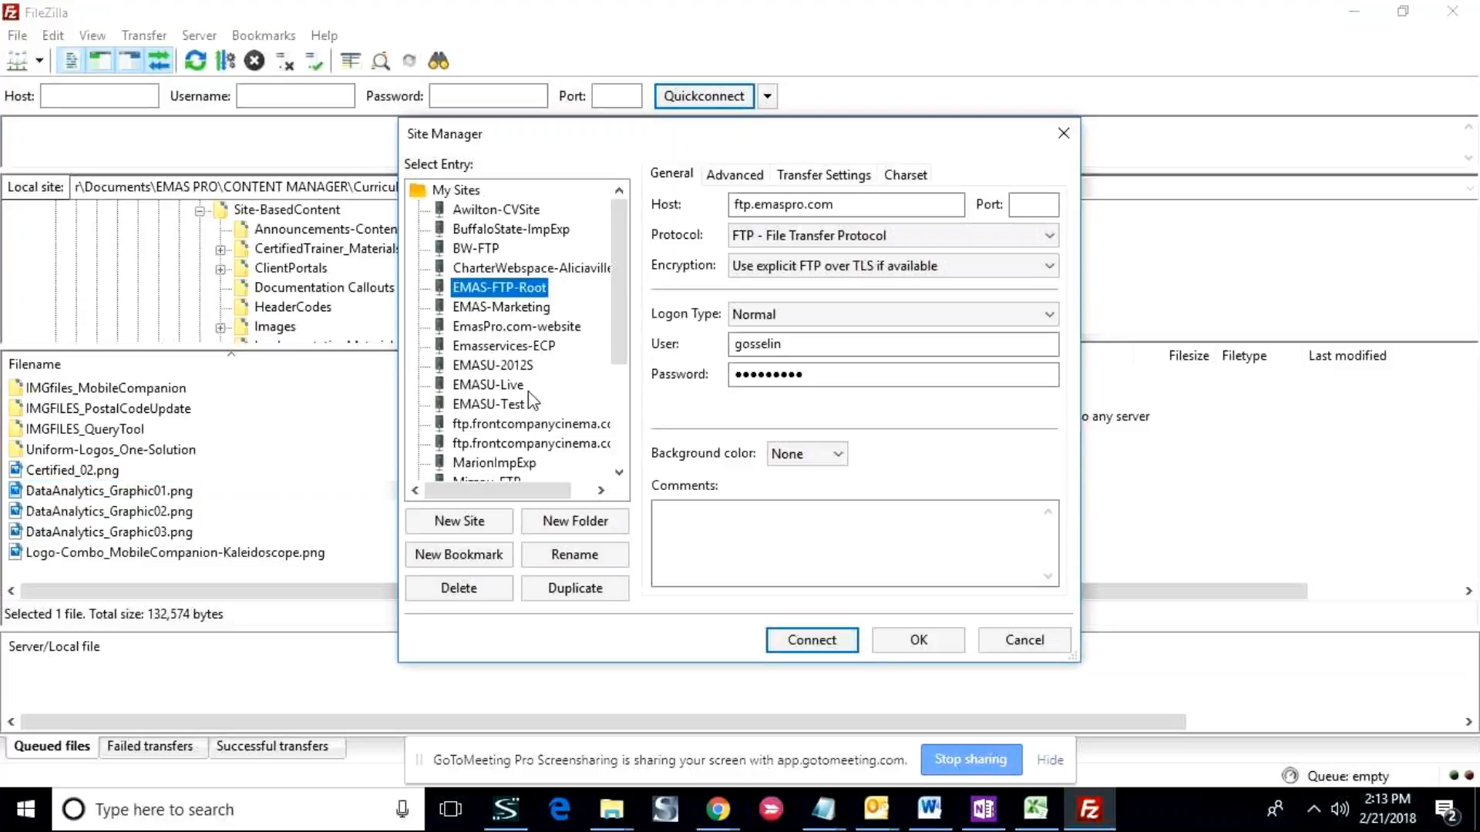
click(493, 385)
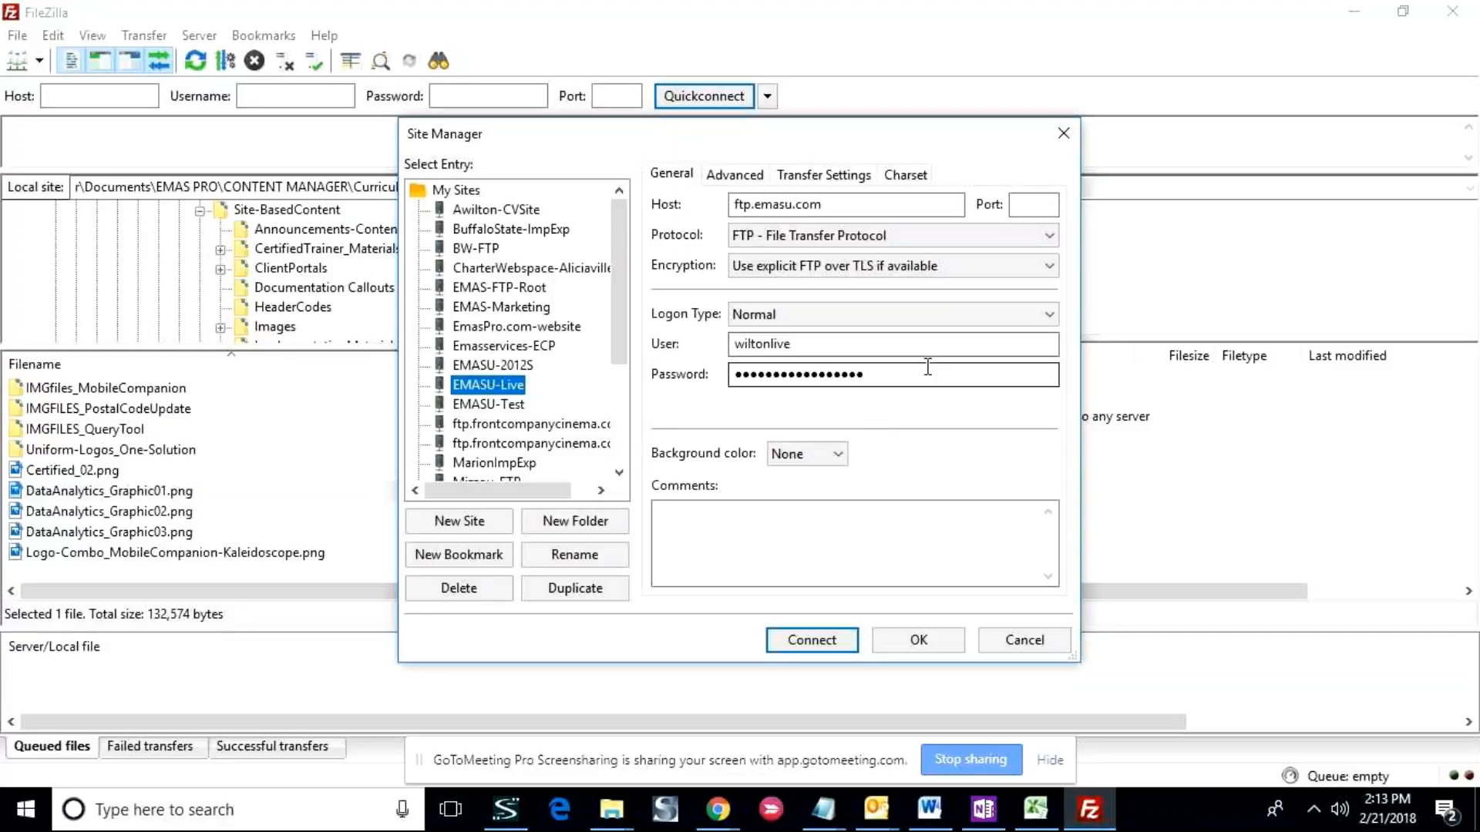
click(1064, 134)
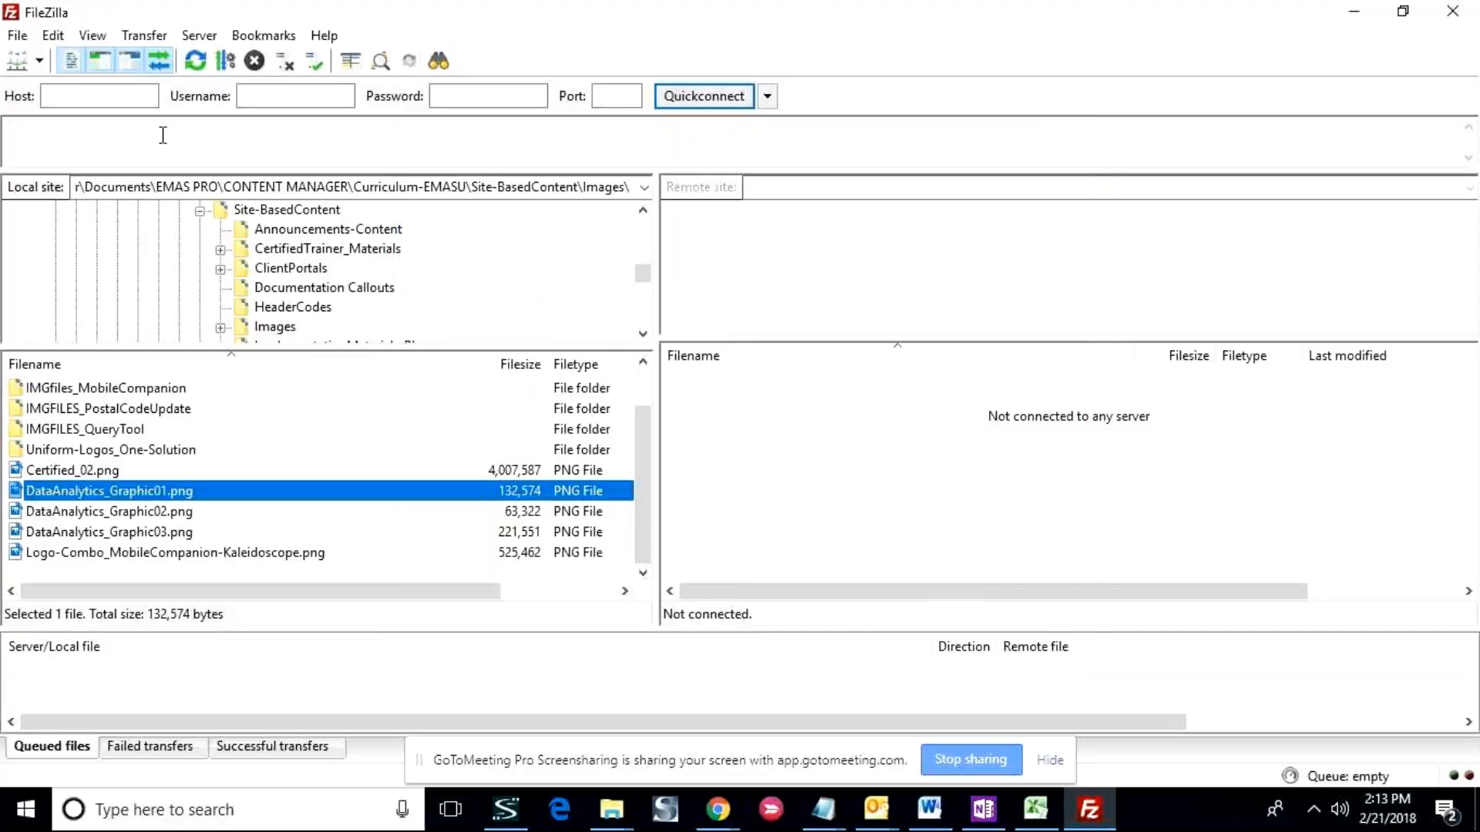
- Connect to the saved EMASU-Live site from the list of stored sites
click(28, 63)
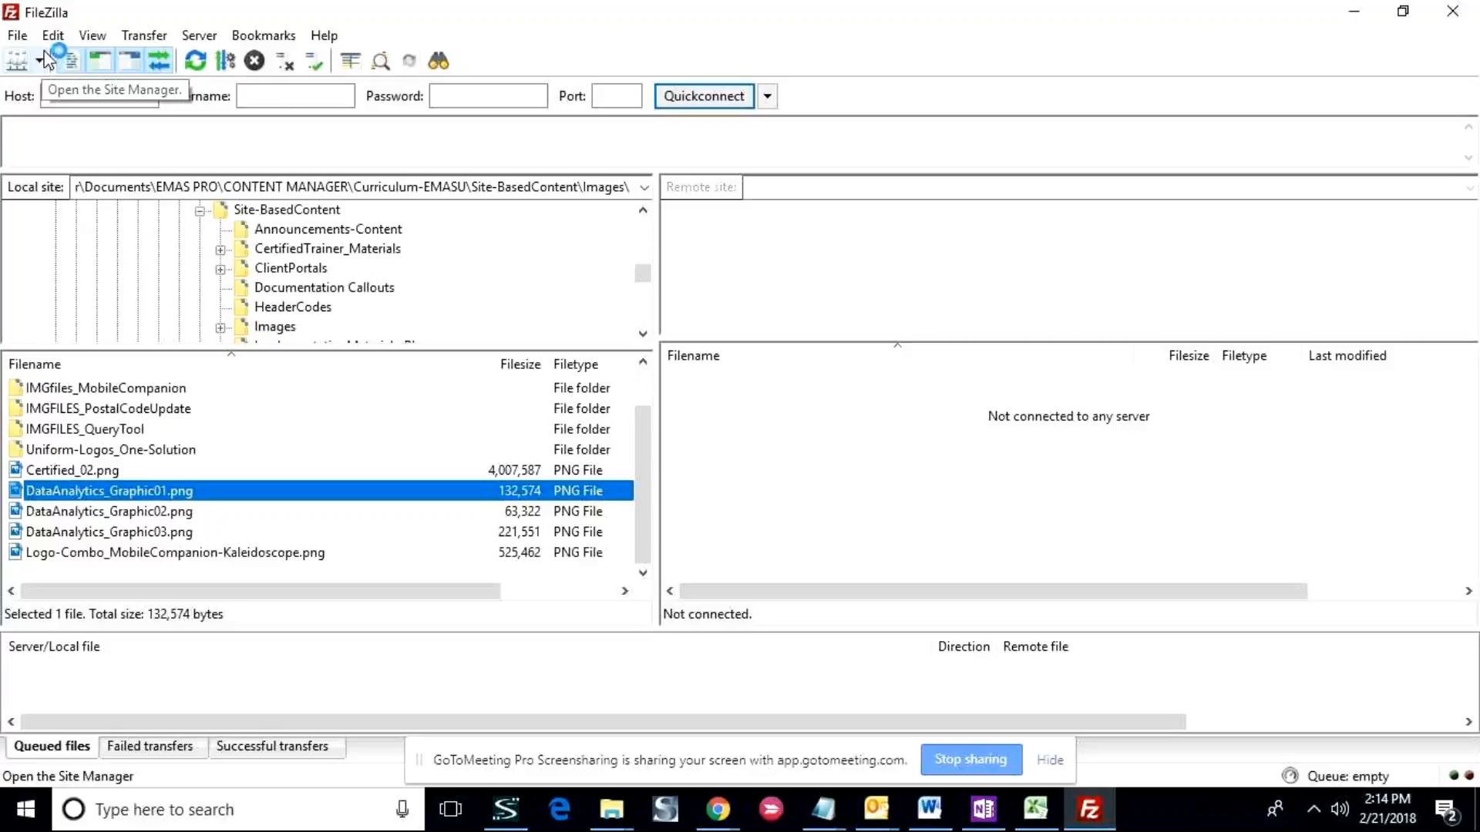
click(41, 61)
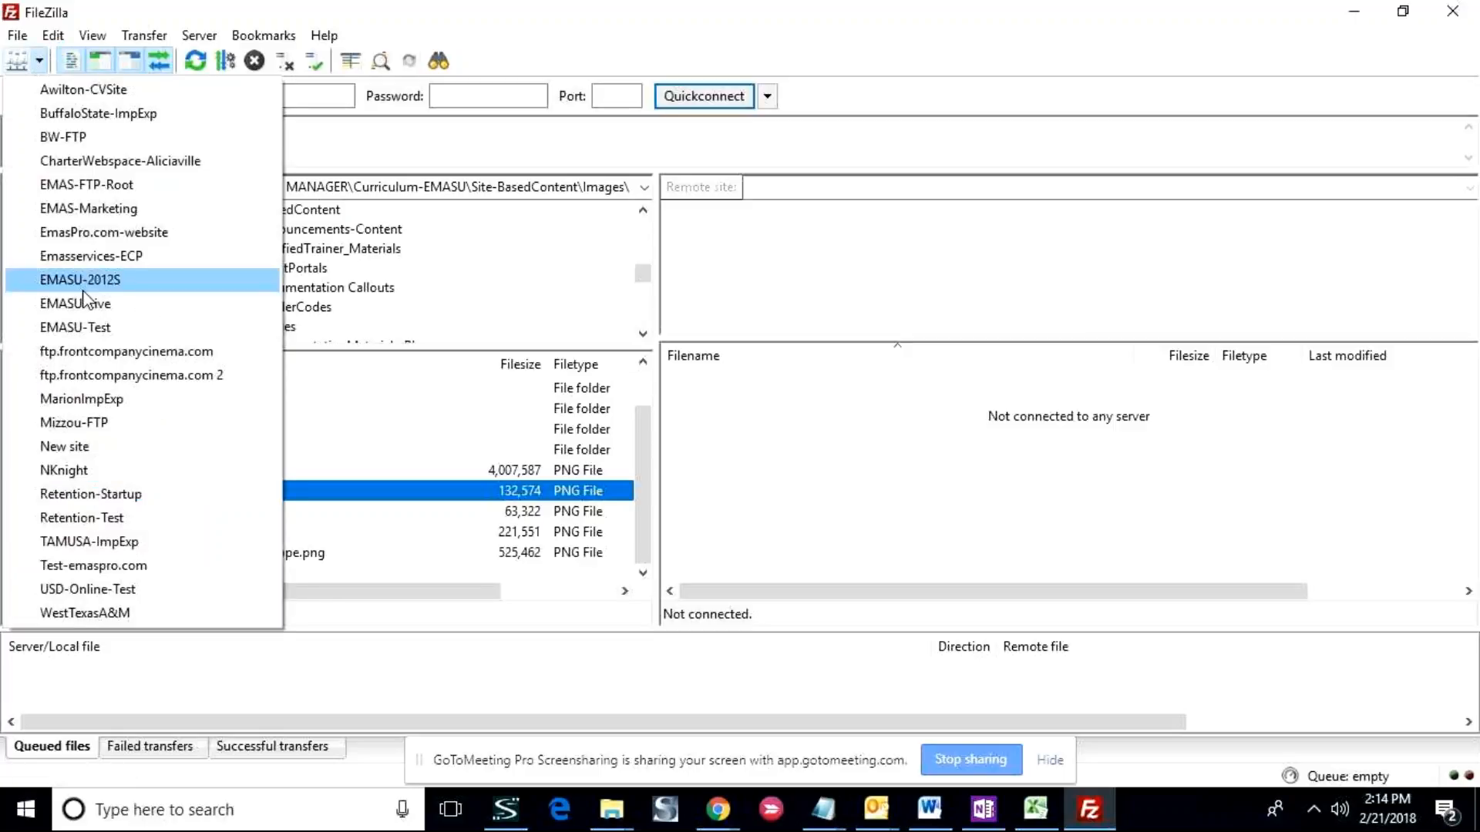
click(203, 250)
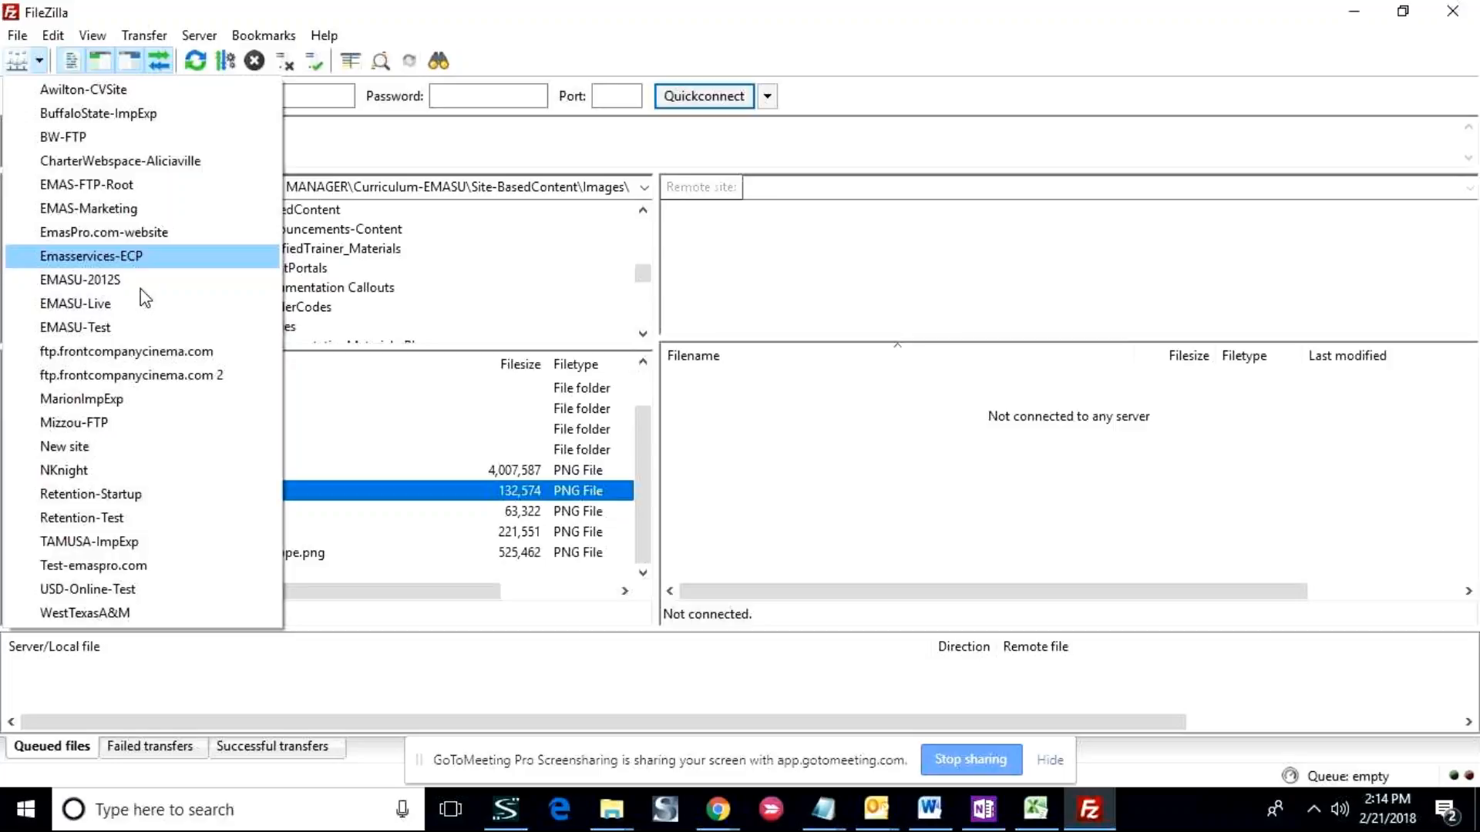
click(94, 303)
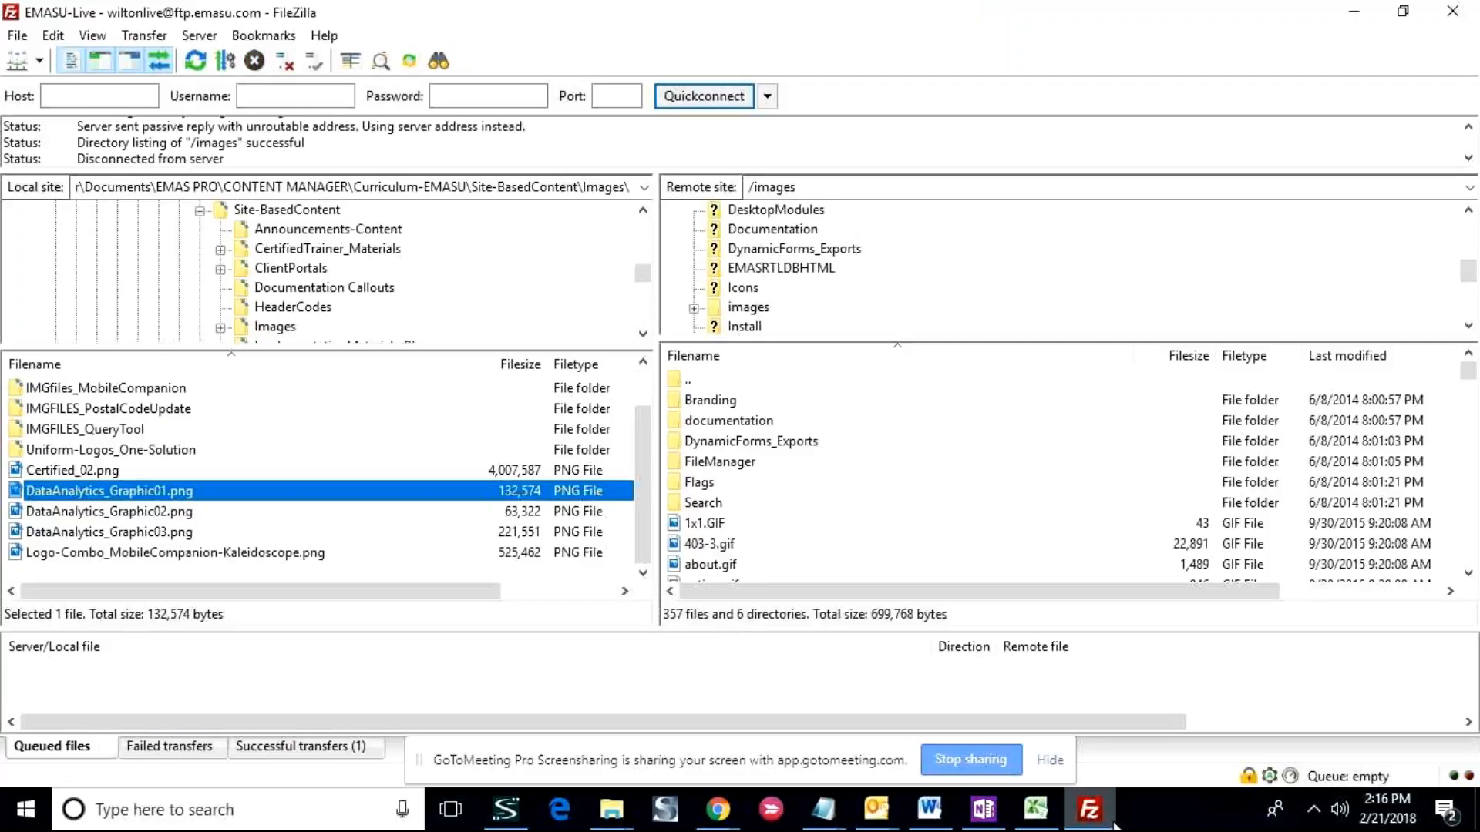
- Upload DataAnalytics_Graphic02.png from the local Images folder to the server's /images directory
click(752, 441)
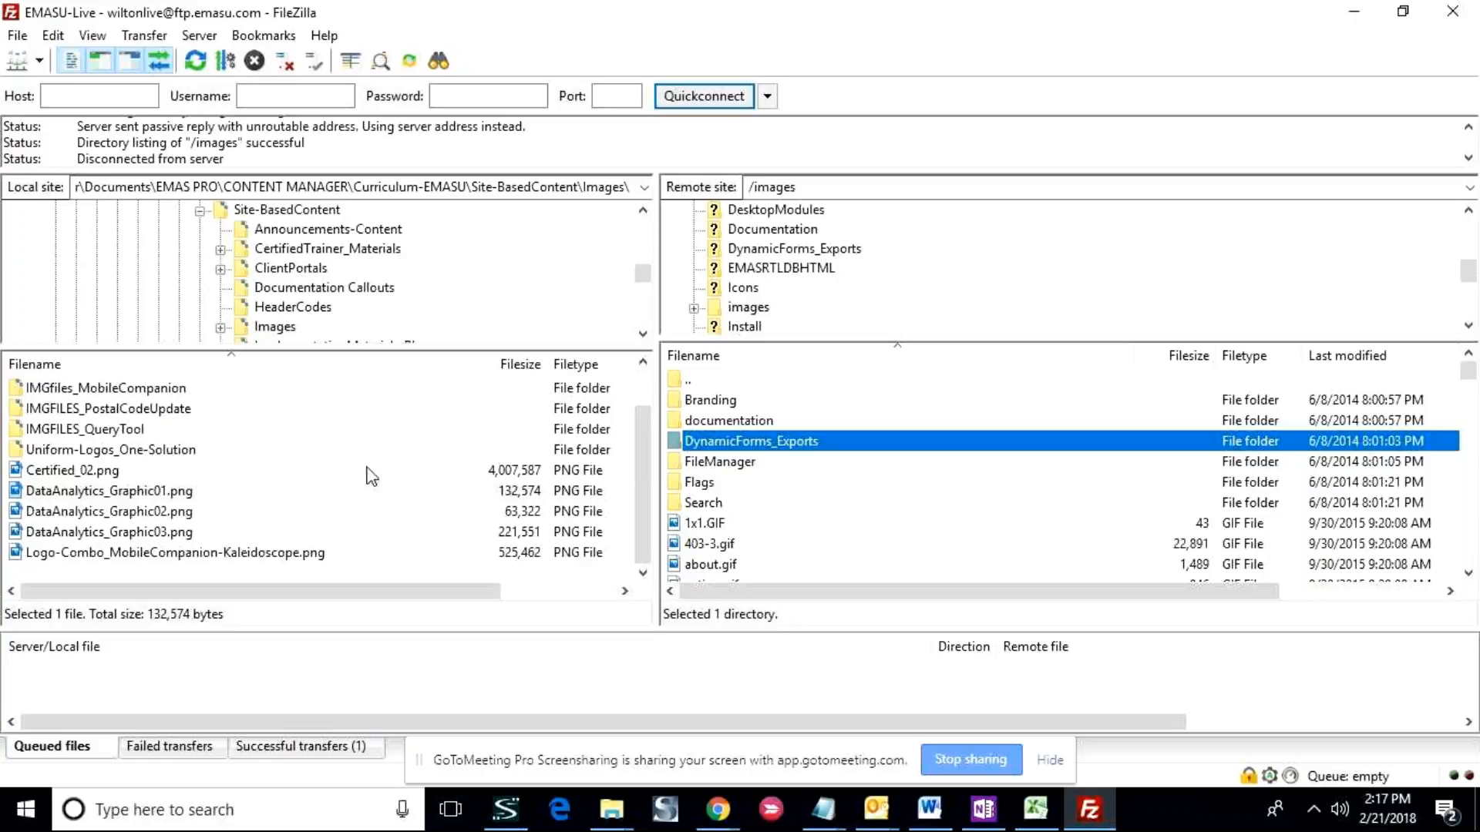
click(163, 513)
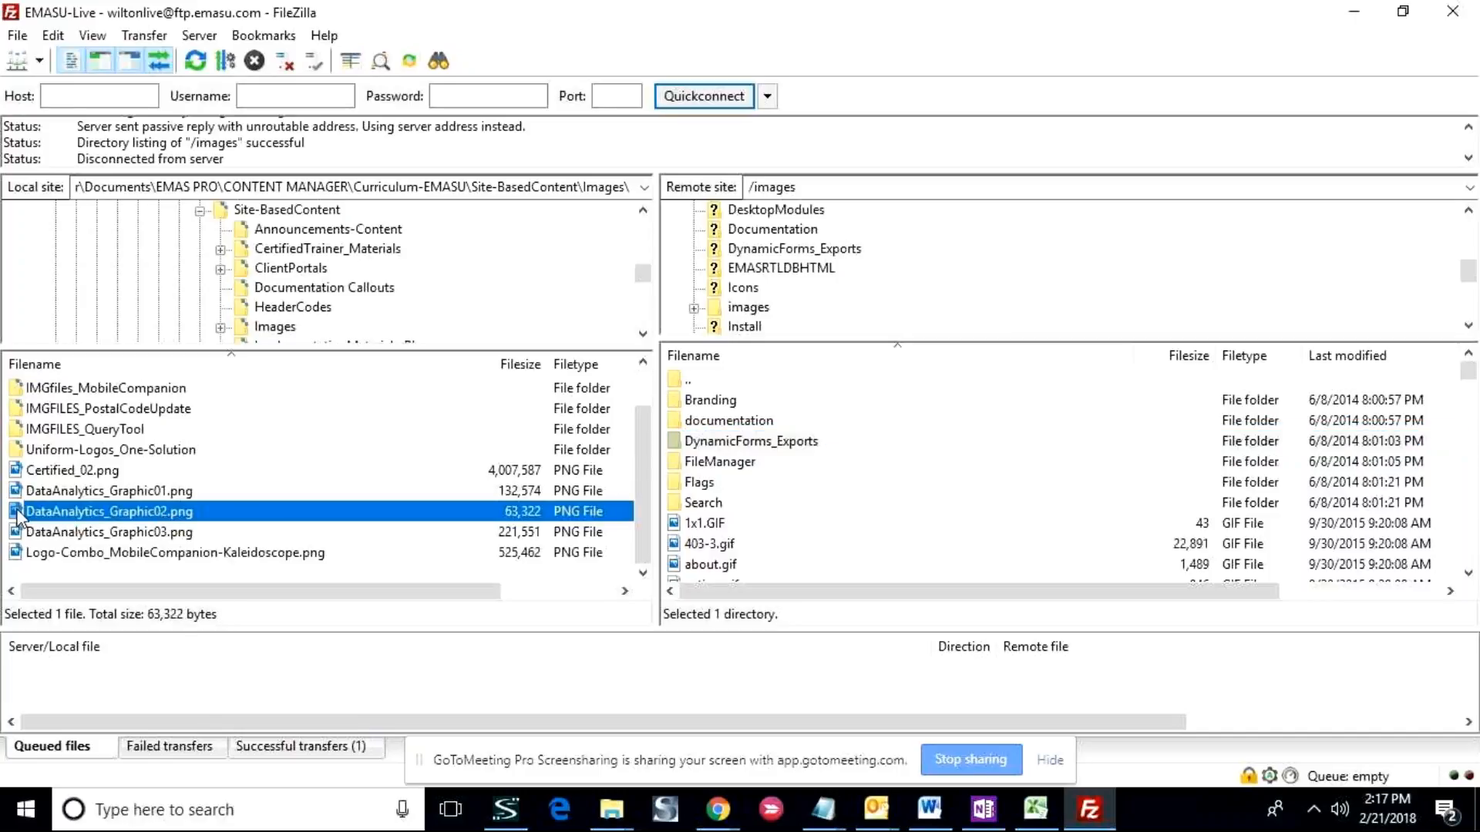
drag(18, 518, 1052, 539)
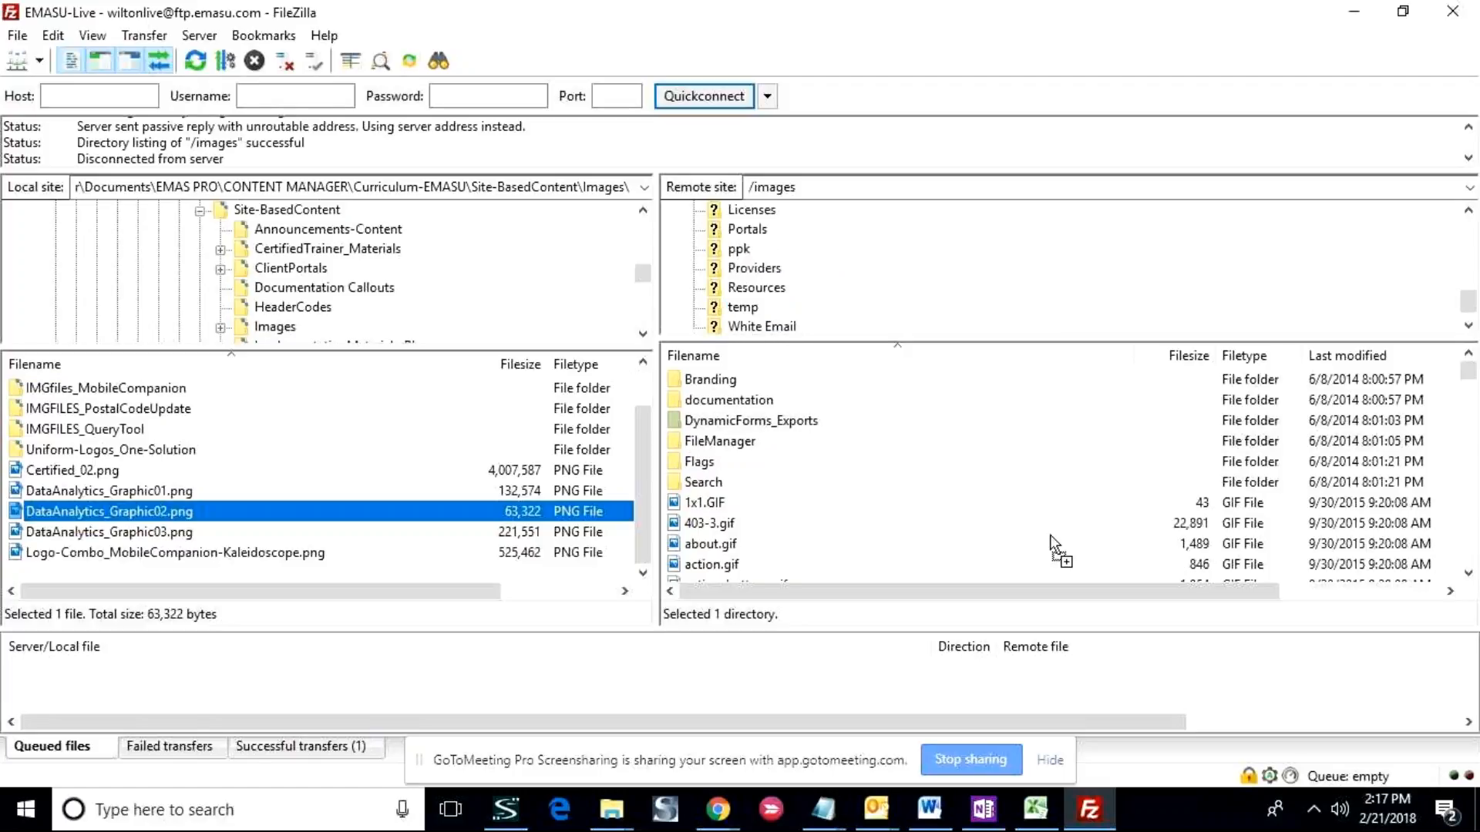
drag(1052, 540, 1054, 542)
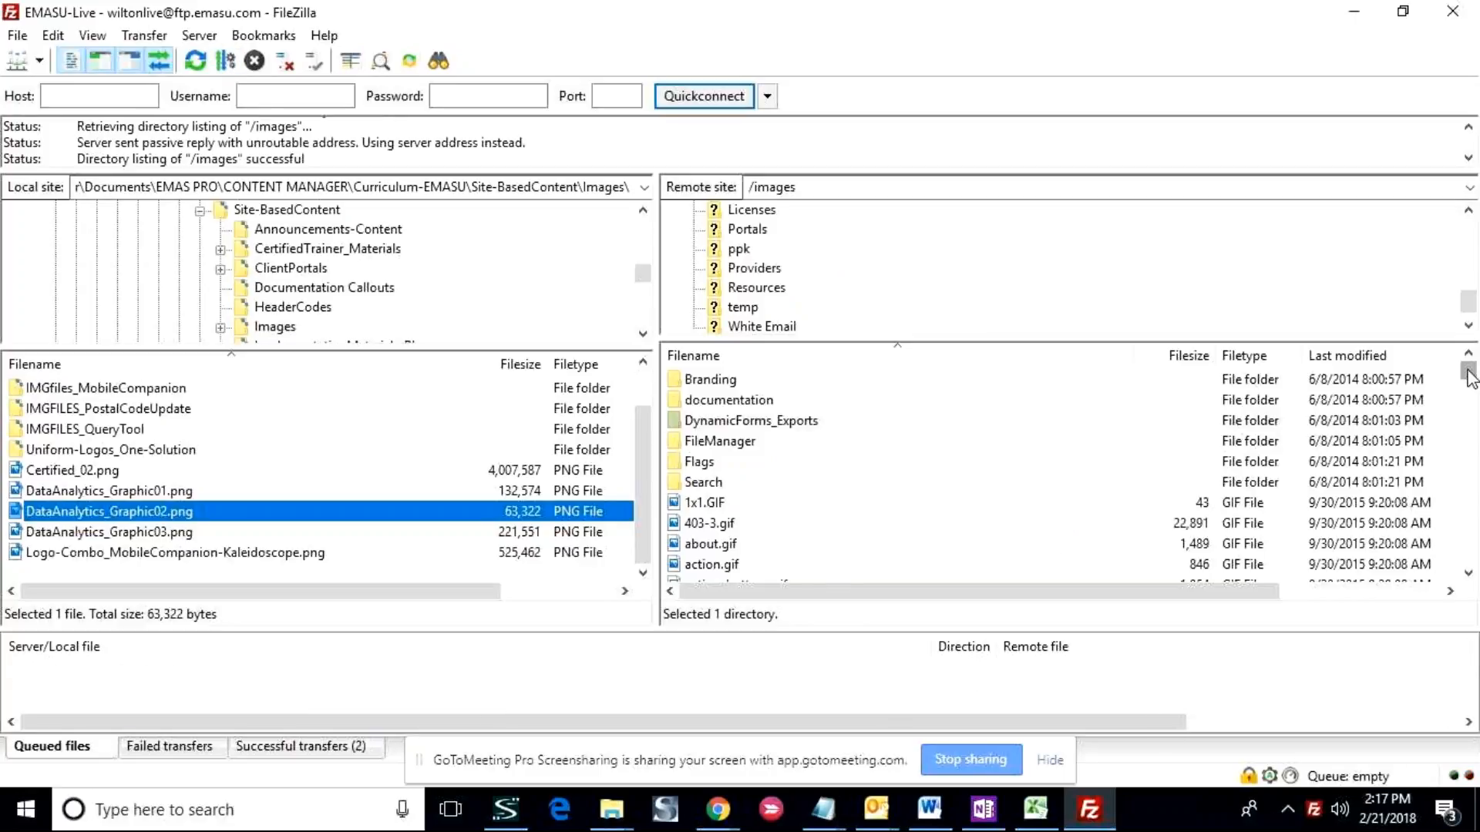
- Find the uploaded DataAnalytics files in the remote listing and select the images folder in the remote directory tree
drag(1468, 378, 1470, 413)
scroll(797, 407, up, 2)
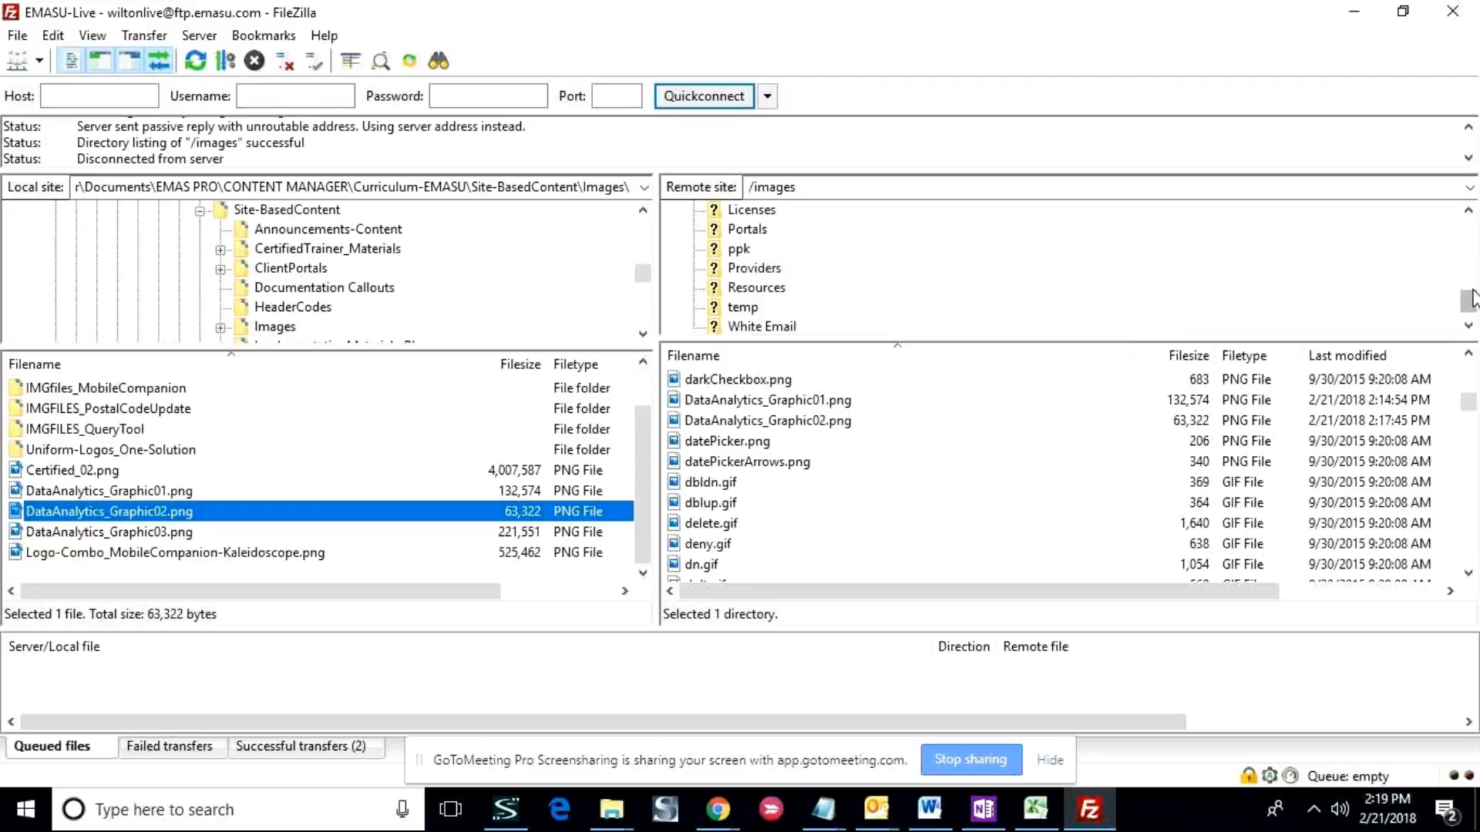
drag(1473, 299, 1477, 257)
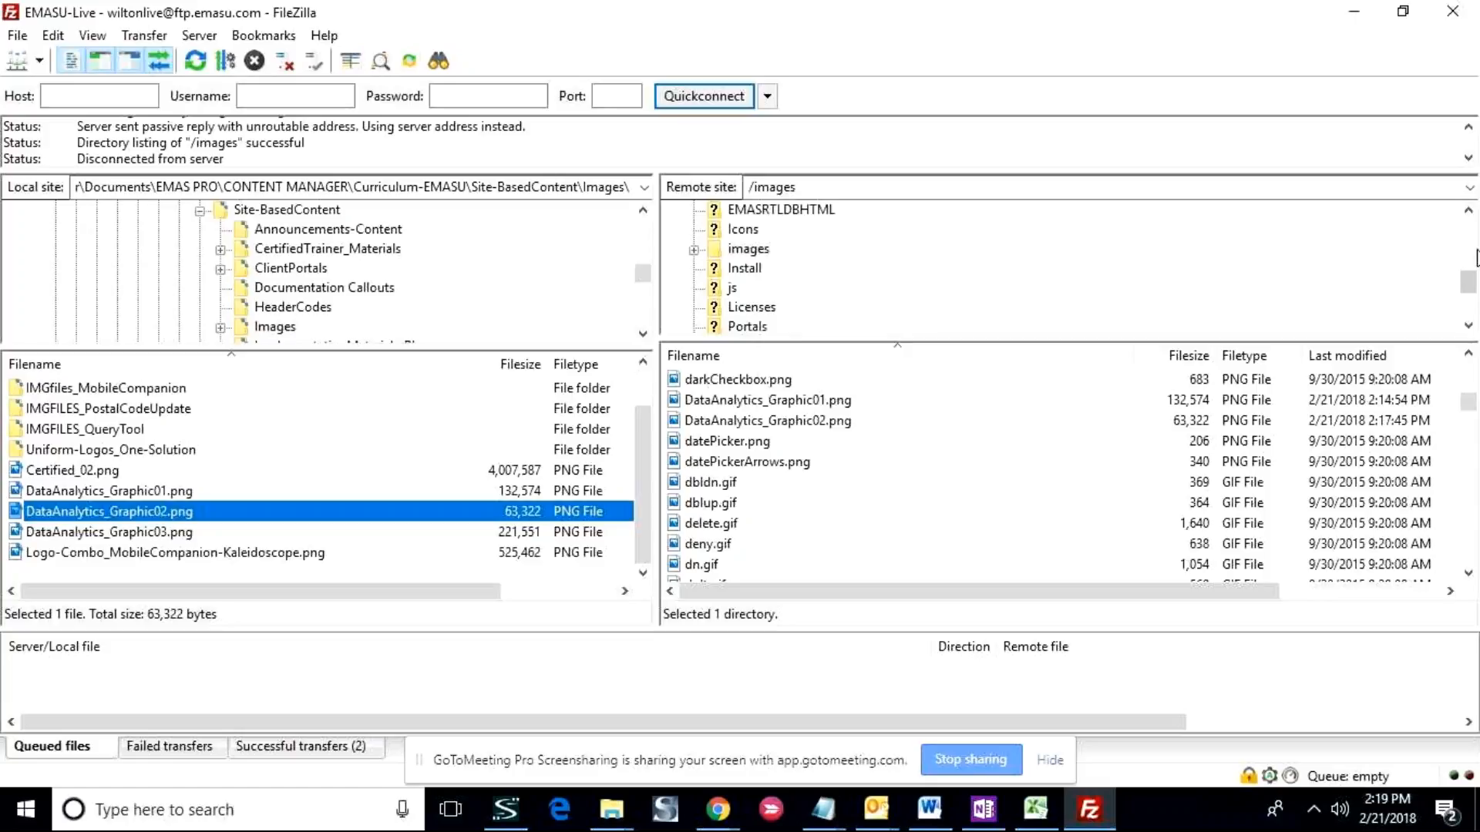
click(770, 248)
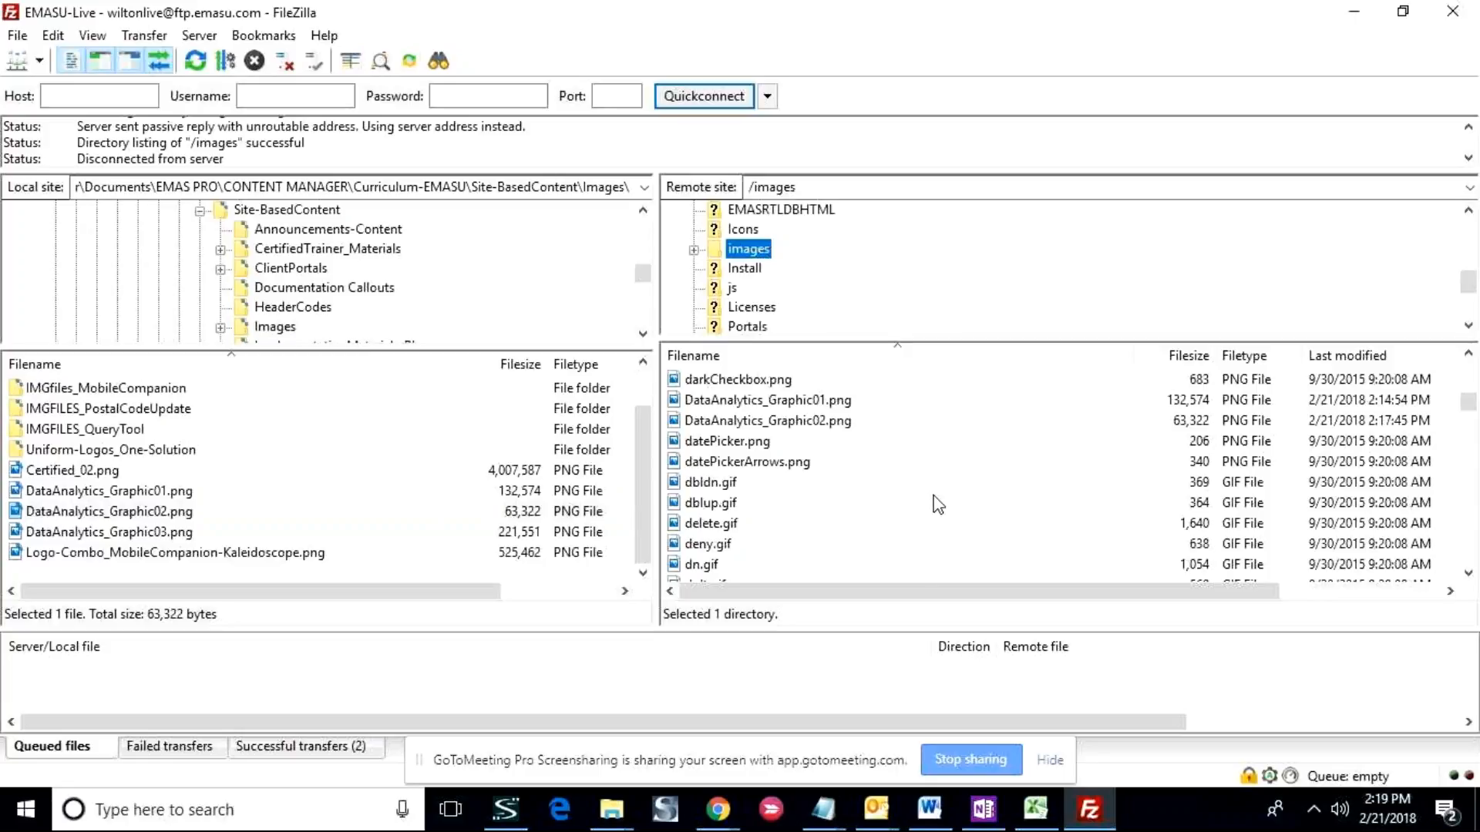
click(769, 257)
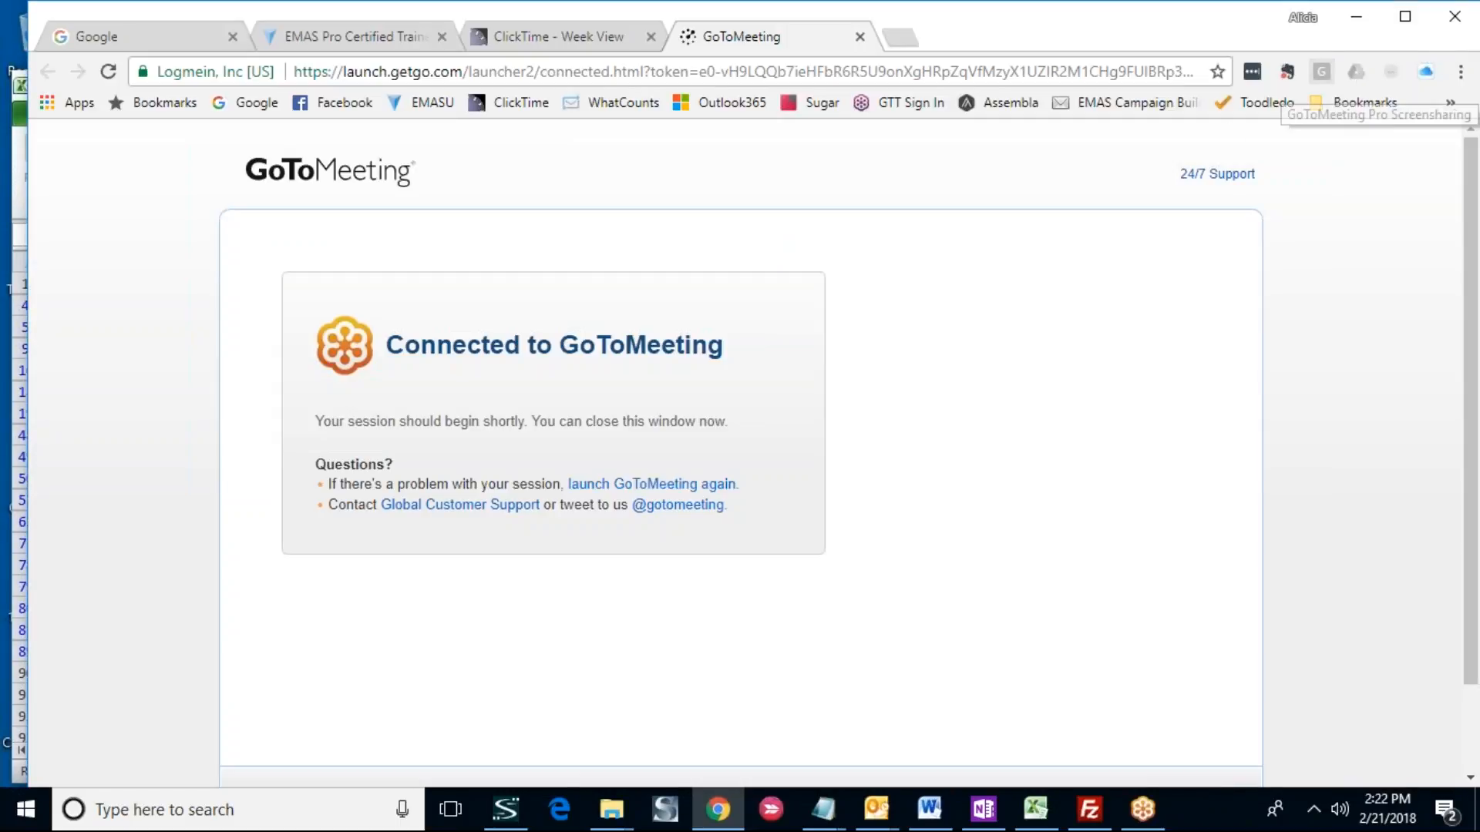
- Switch back to FileZilla, collapse and re-expand the local Site-BasedContent folder, and open its Images subfolder
click(1089, 811)
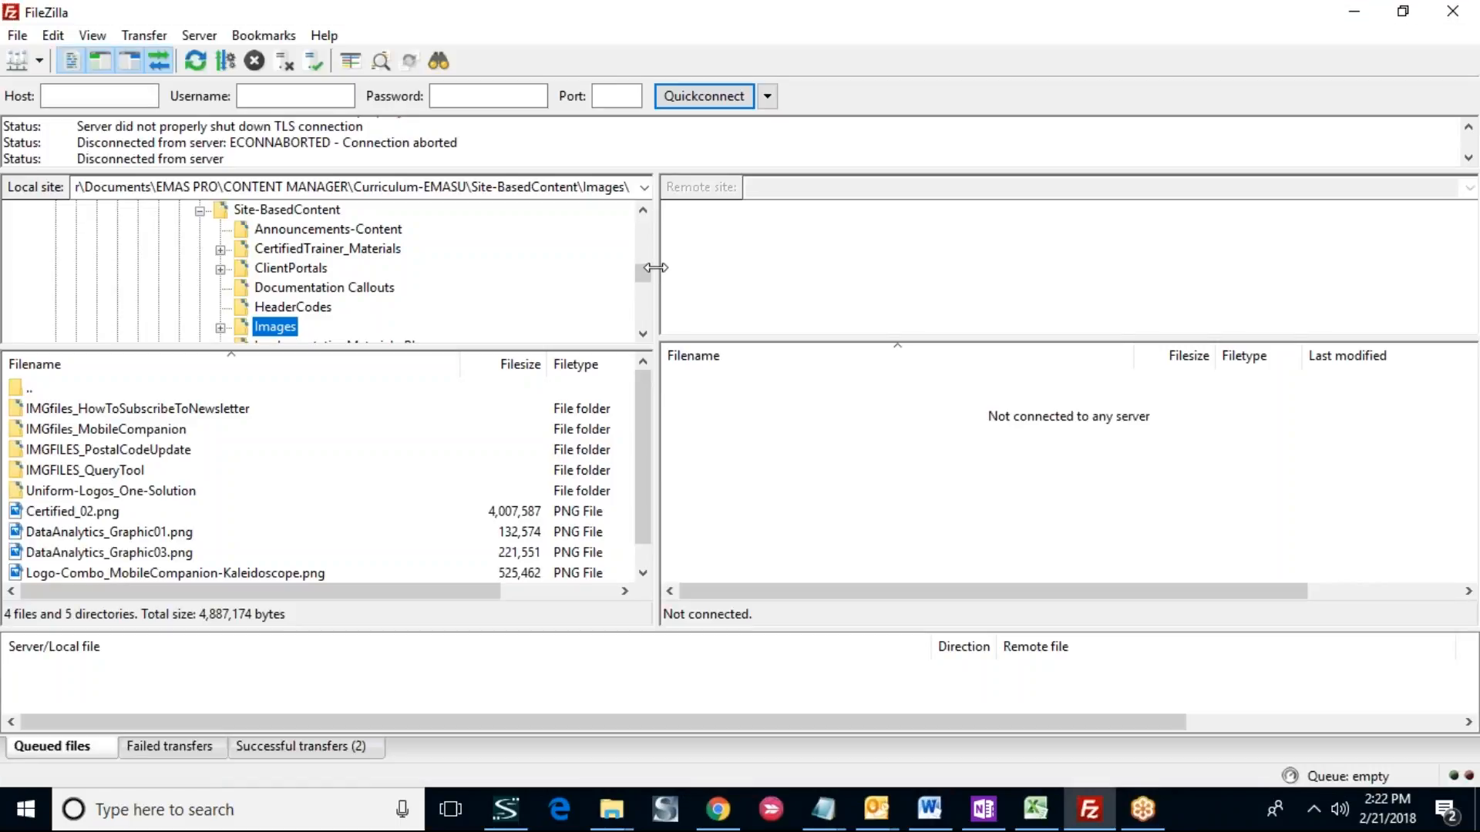
drag(643, 270, 645, 275)
click(200, 211)
drag(648, 281, 649, 284)
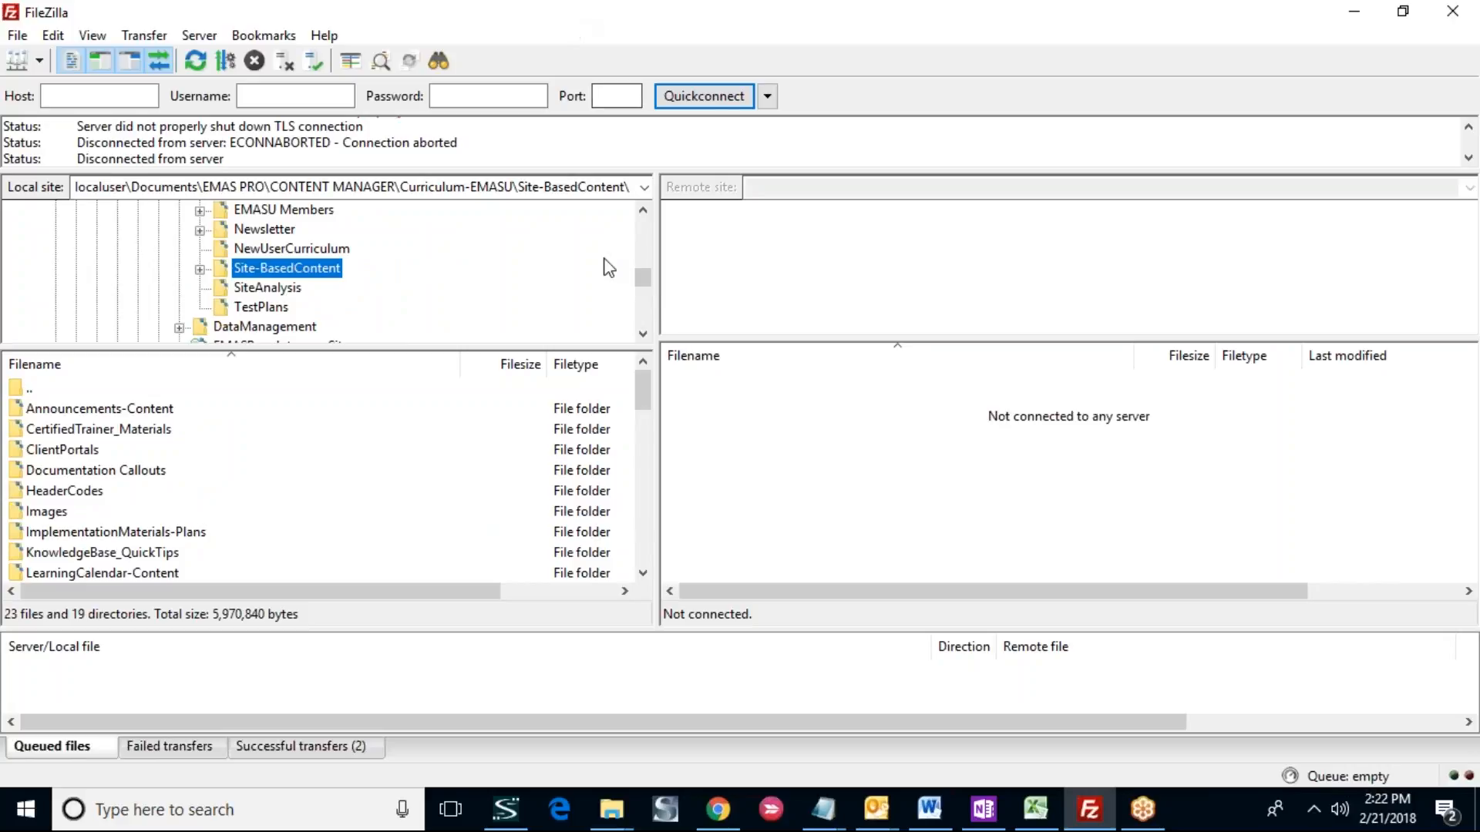
mouse_move(645, 280)
mouse_down()
mouse_move(646, 265)
mouse_move(647, 282)
mouse_up()
click(199, 270)
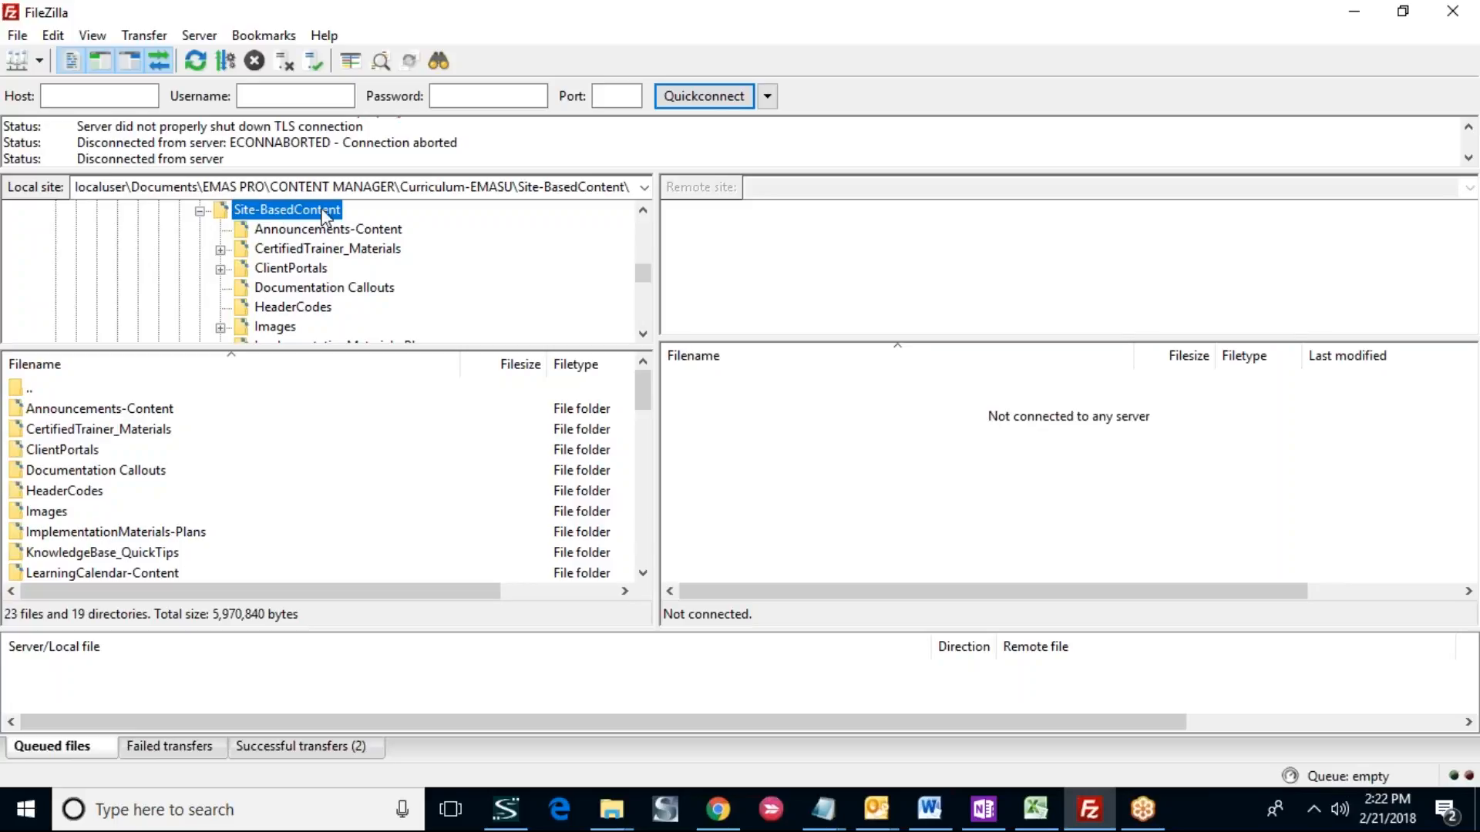
click(279, 328)
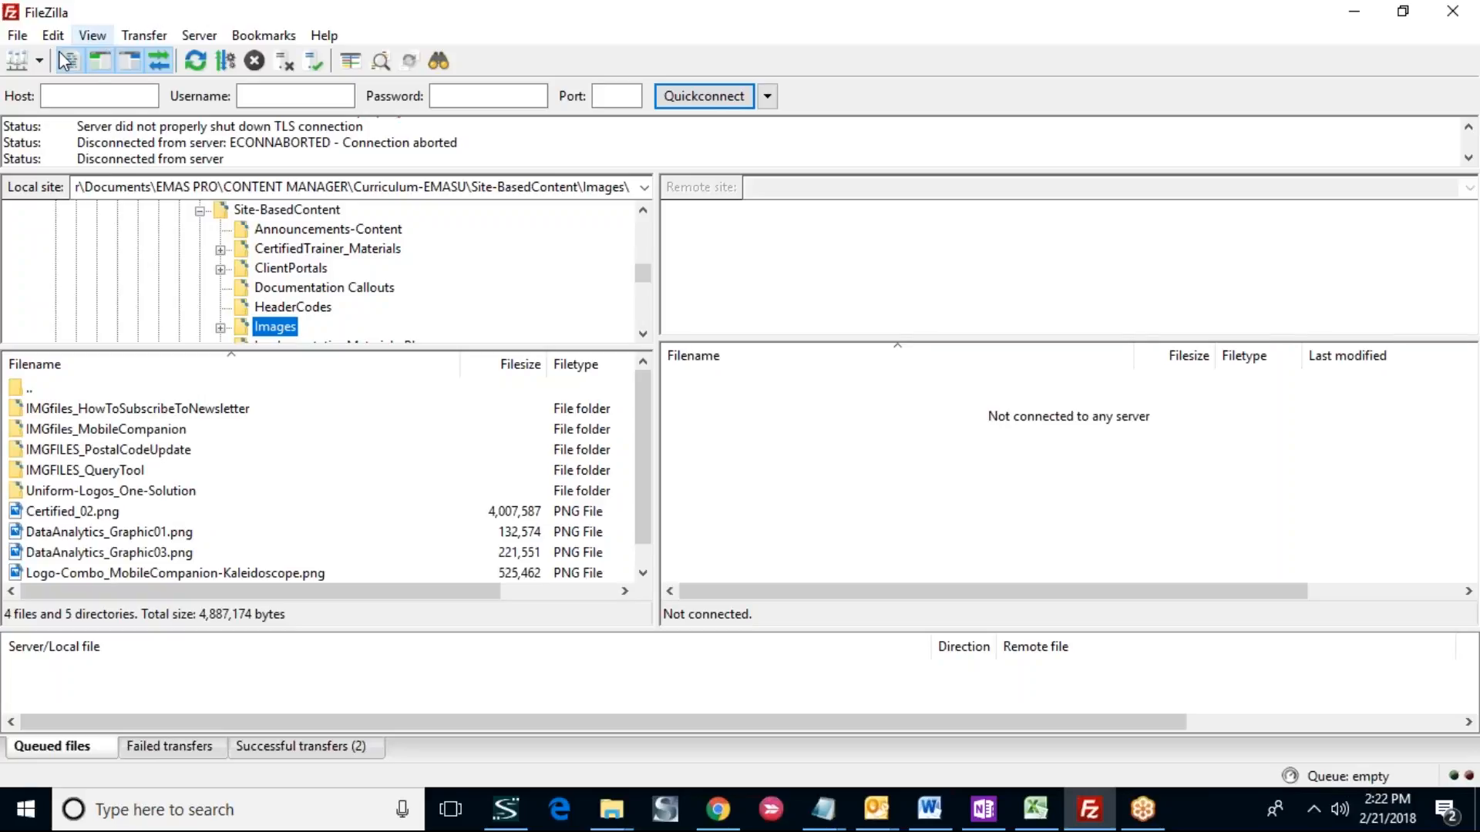
click(17, 36)
mouse_move(53, 35)
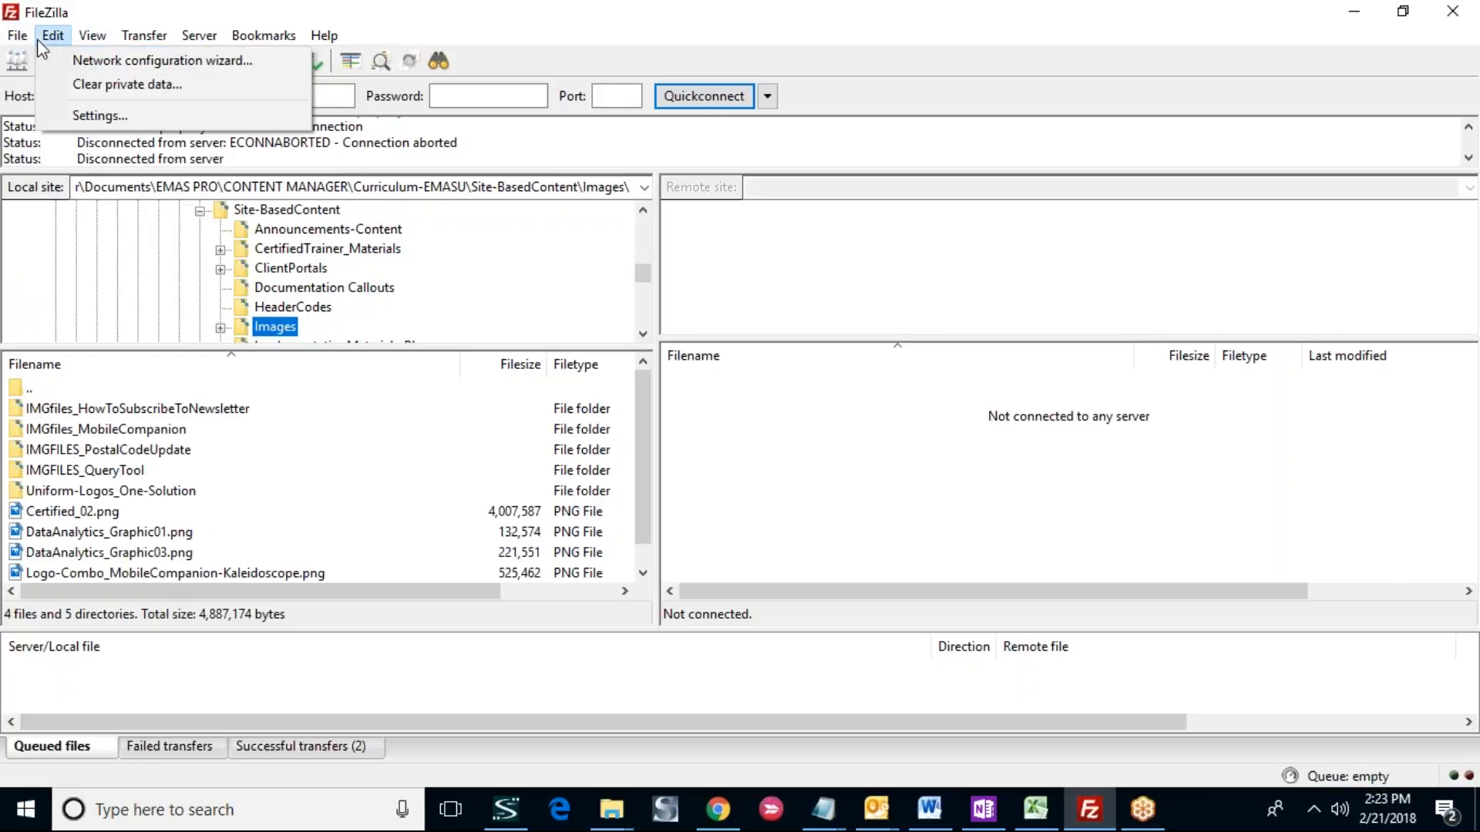
click(595, 59)
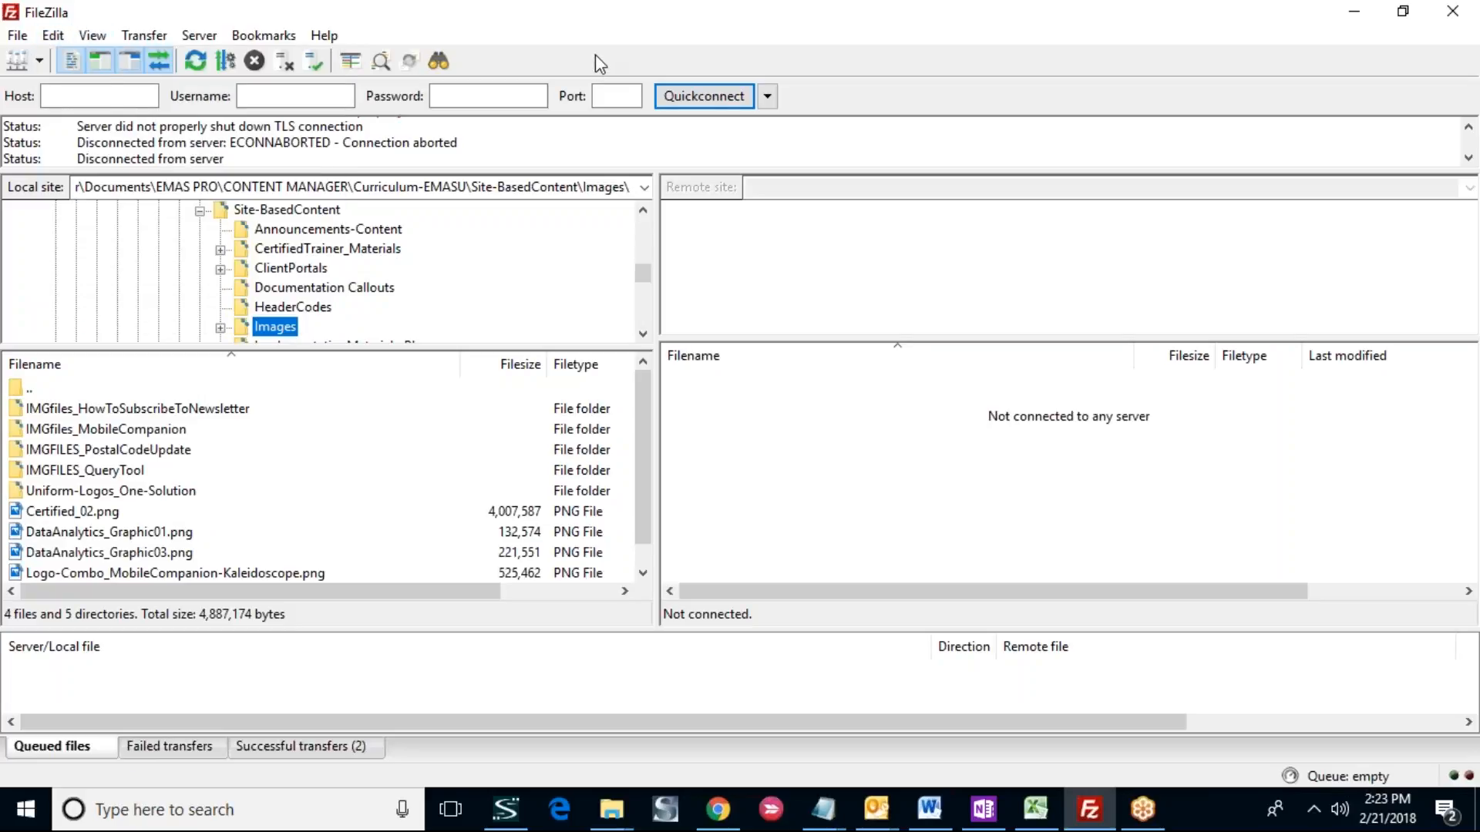
- Connect to the saved EMASU-Live site and open the images folder in the remote directory tree
click(37, 63)
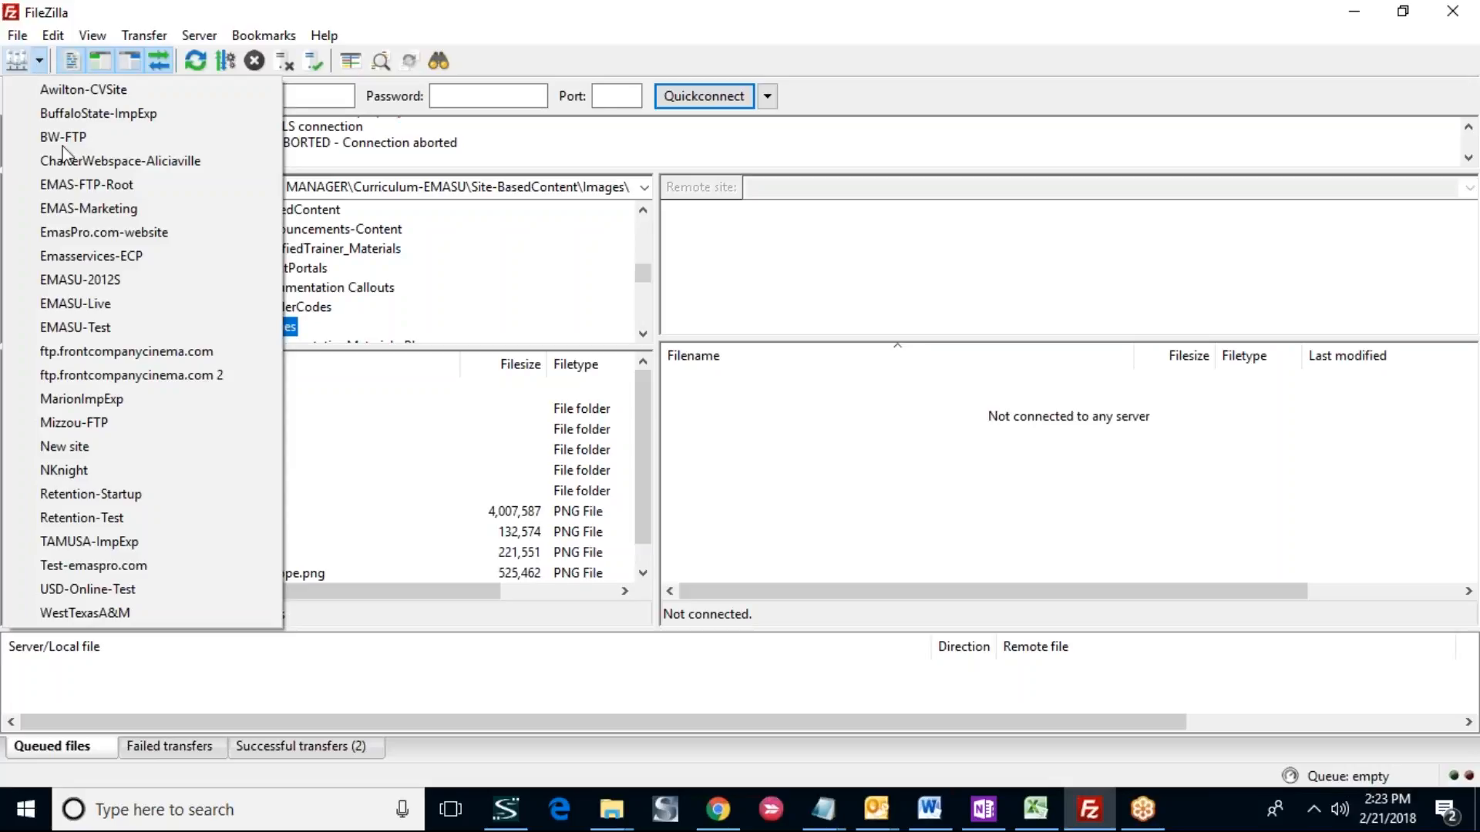
click(127, 306)
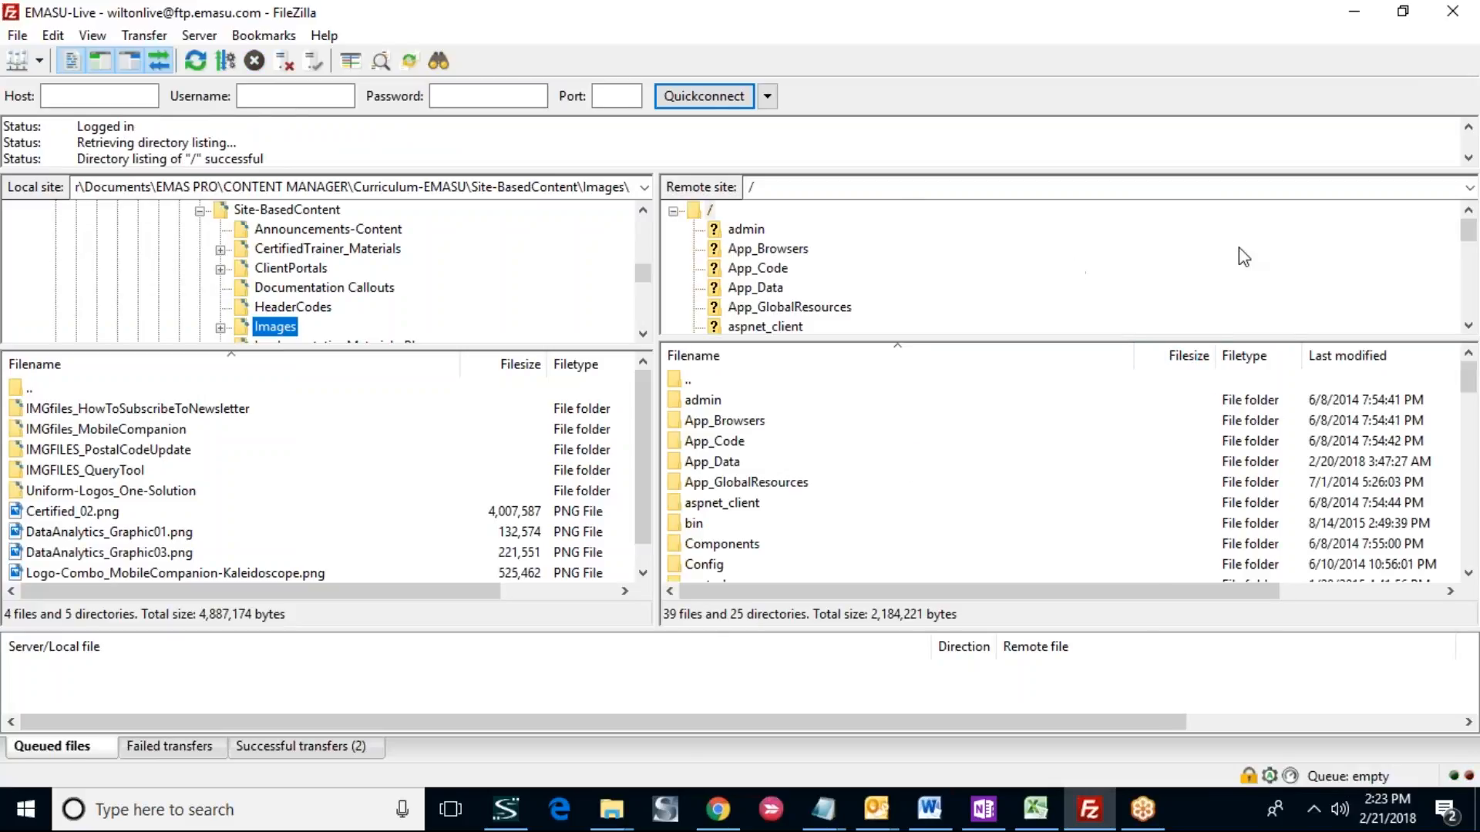
drag(1472, 235, 1473, 282)
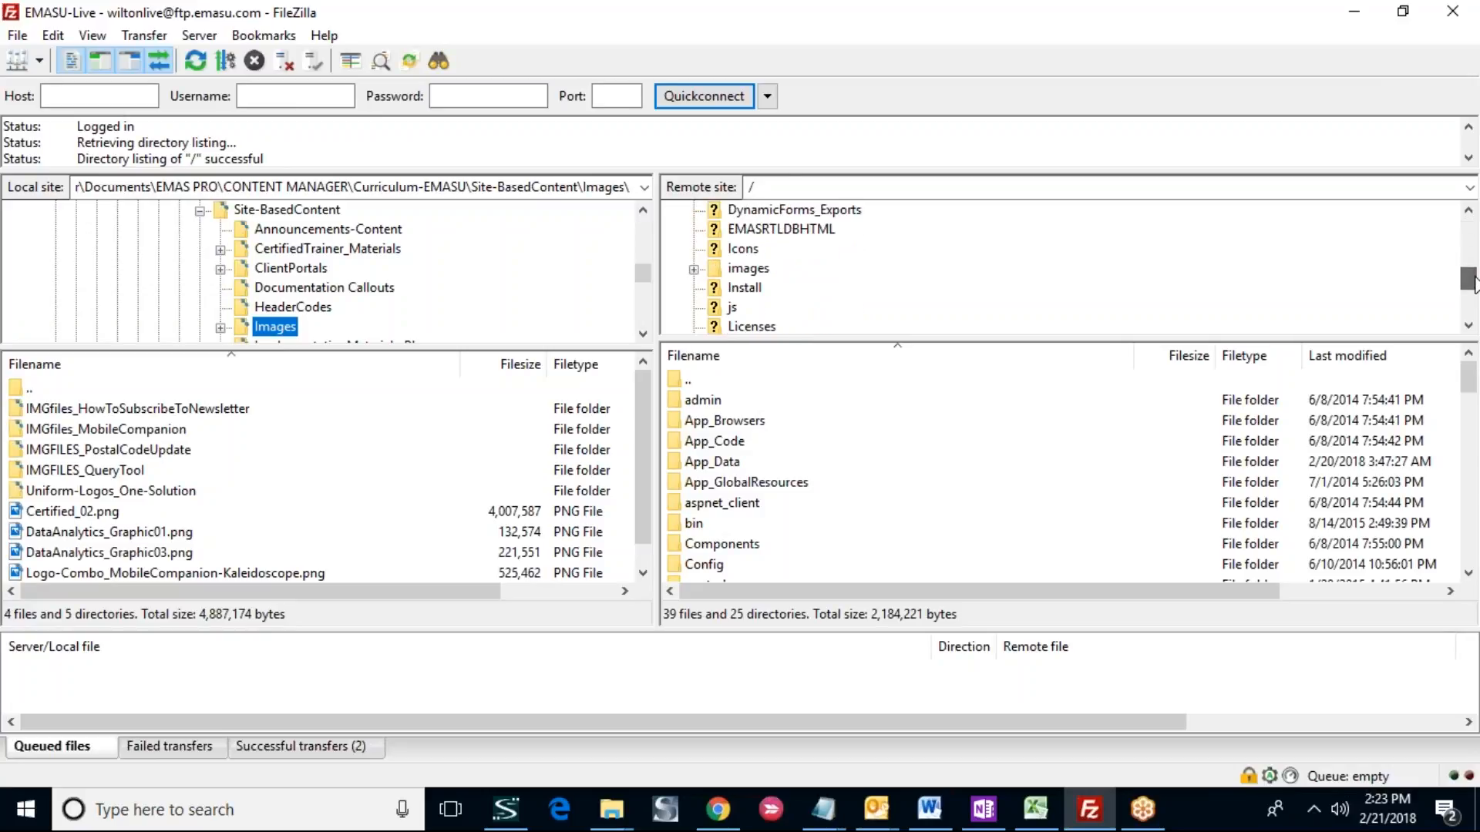
click(751, 270)
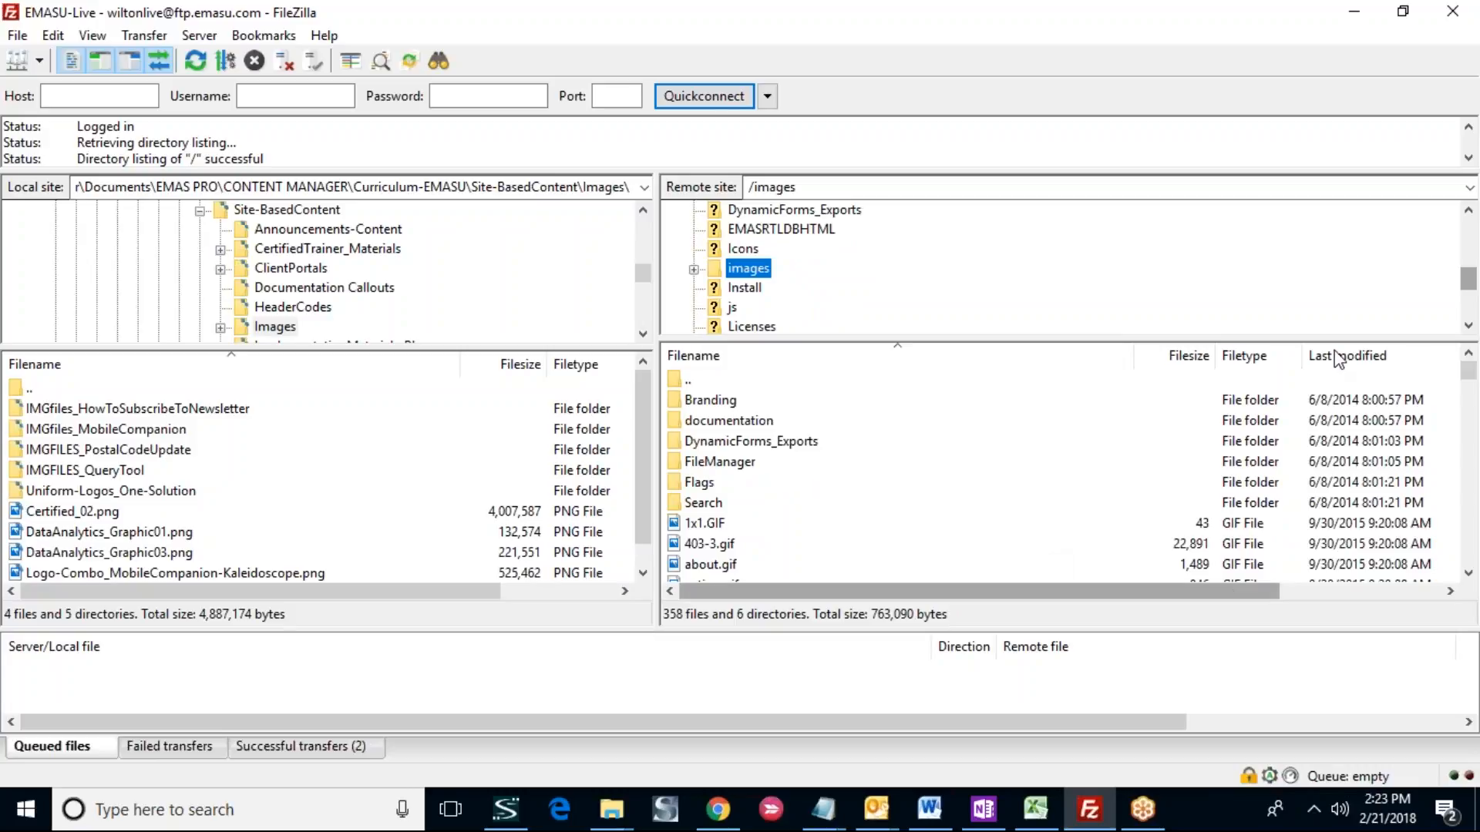
- Upload Certified_02.png from the local Images folder to the server's /images directory
click(1458, 140)
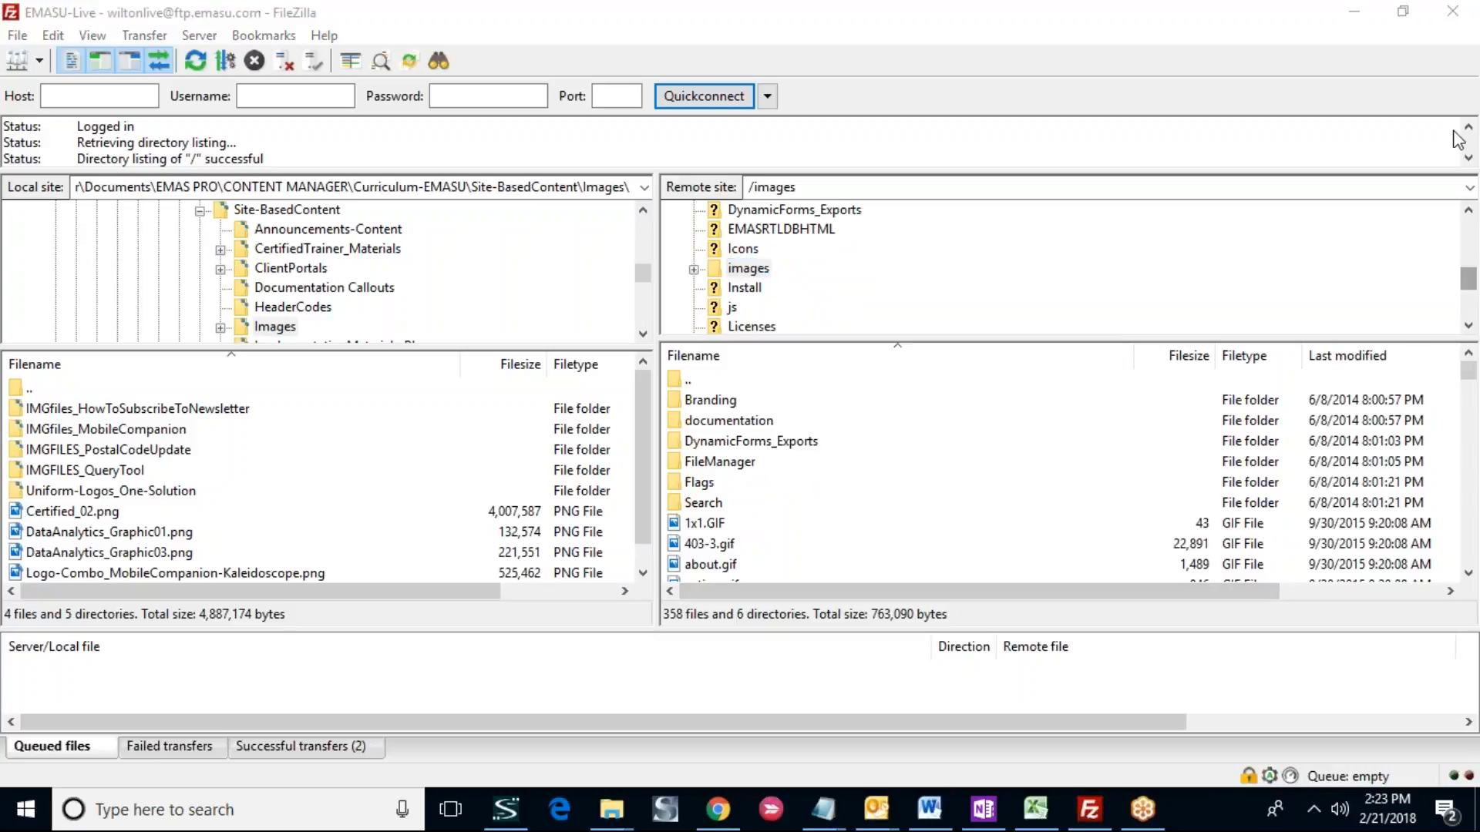
click(1469, 574)
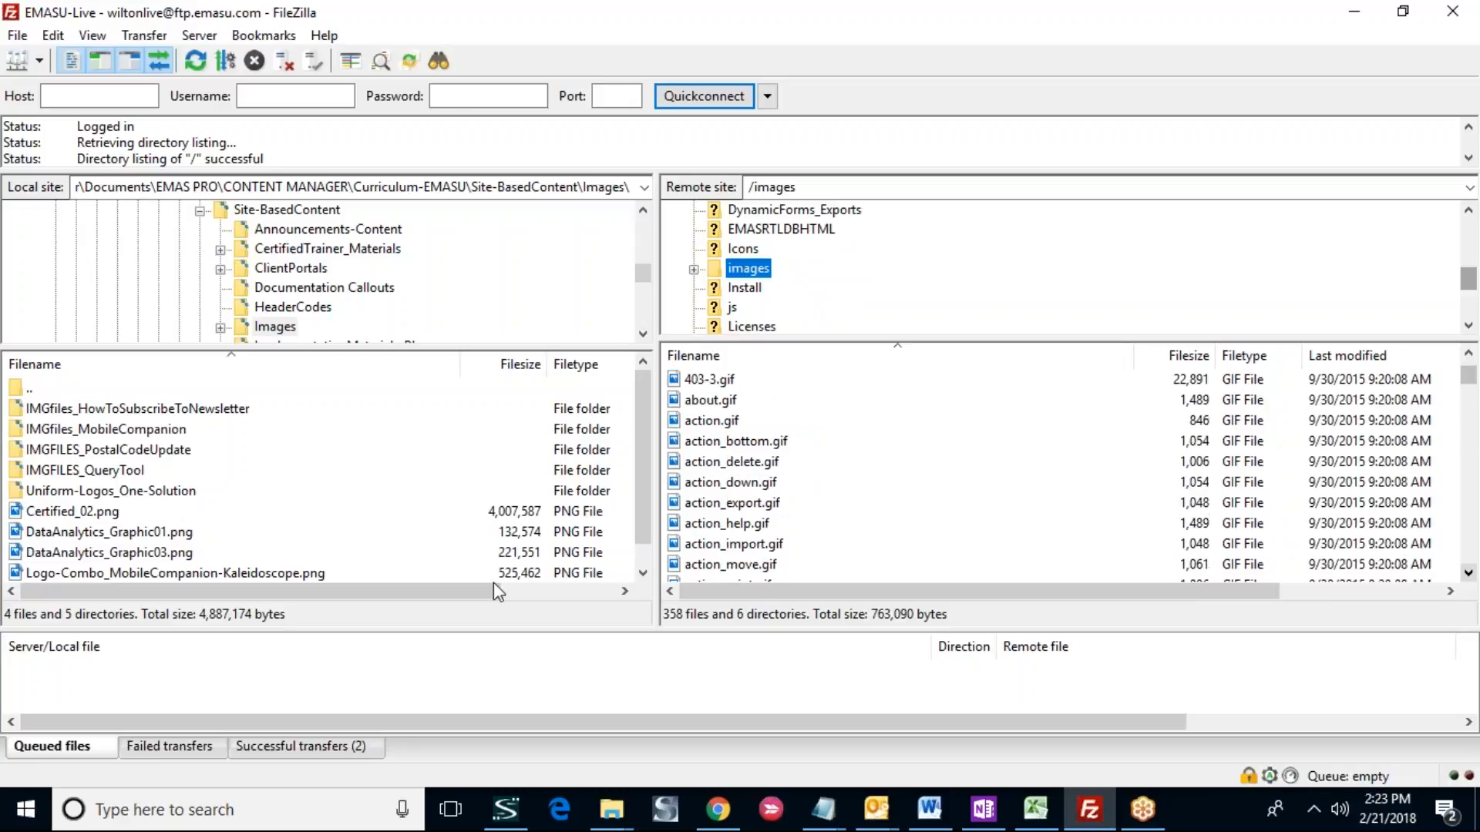
click(77, 513)
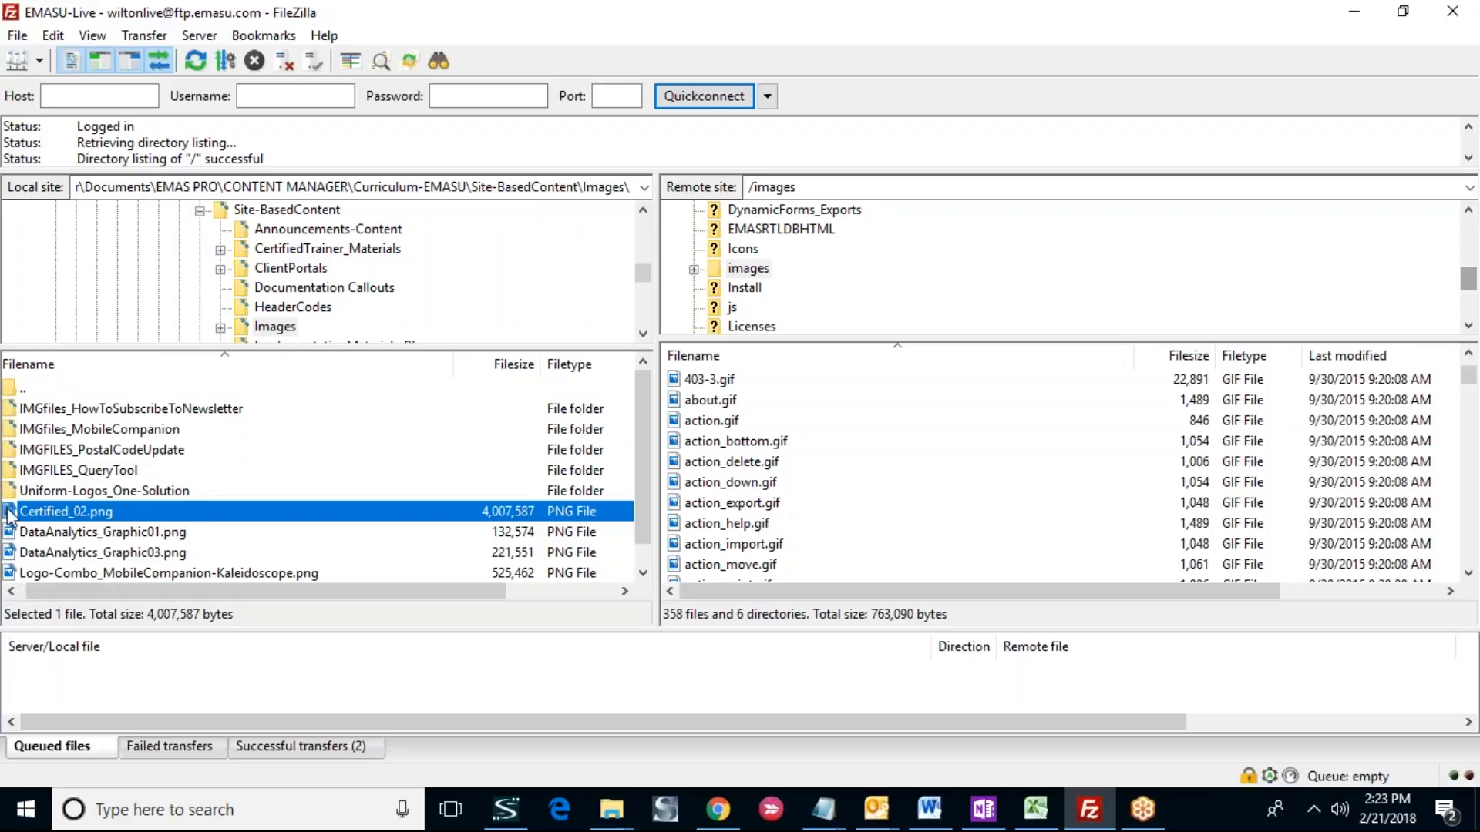
drag(10, 515, 1007, 497)
drag(1006, 496, 1006, 496)
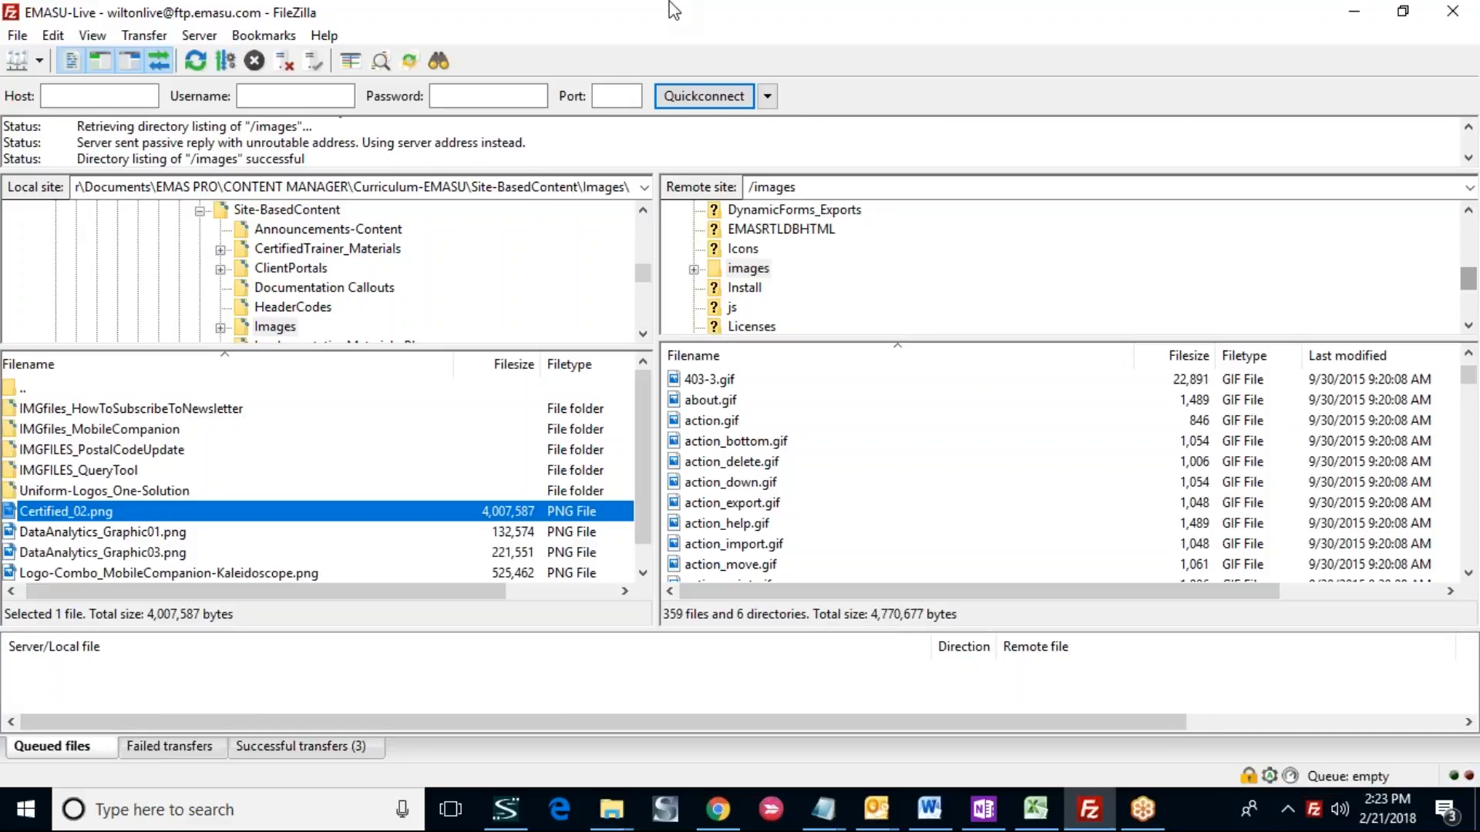
- Highlight the latest directory listing message in the log and select the uploaded Certified_02.png in the remote listing
drag(77, 159, 336, 156)
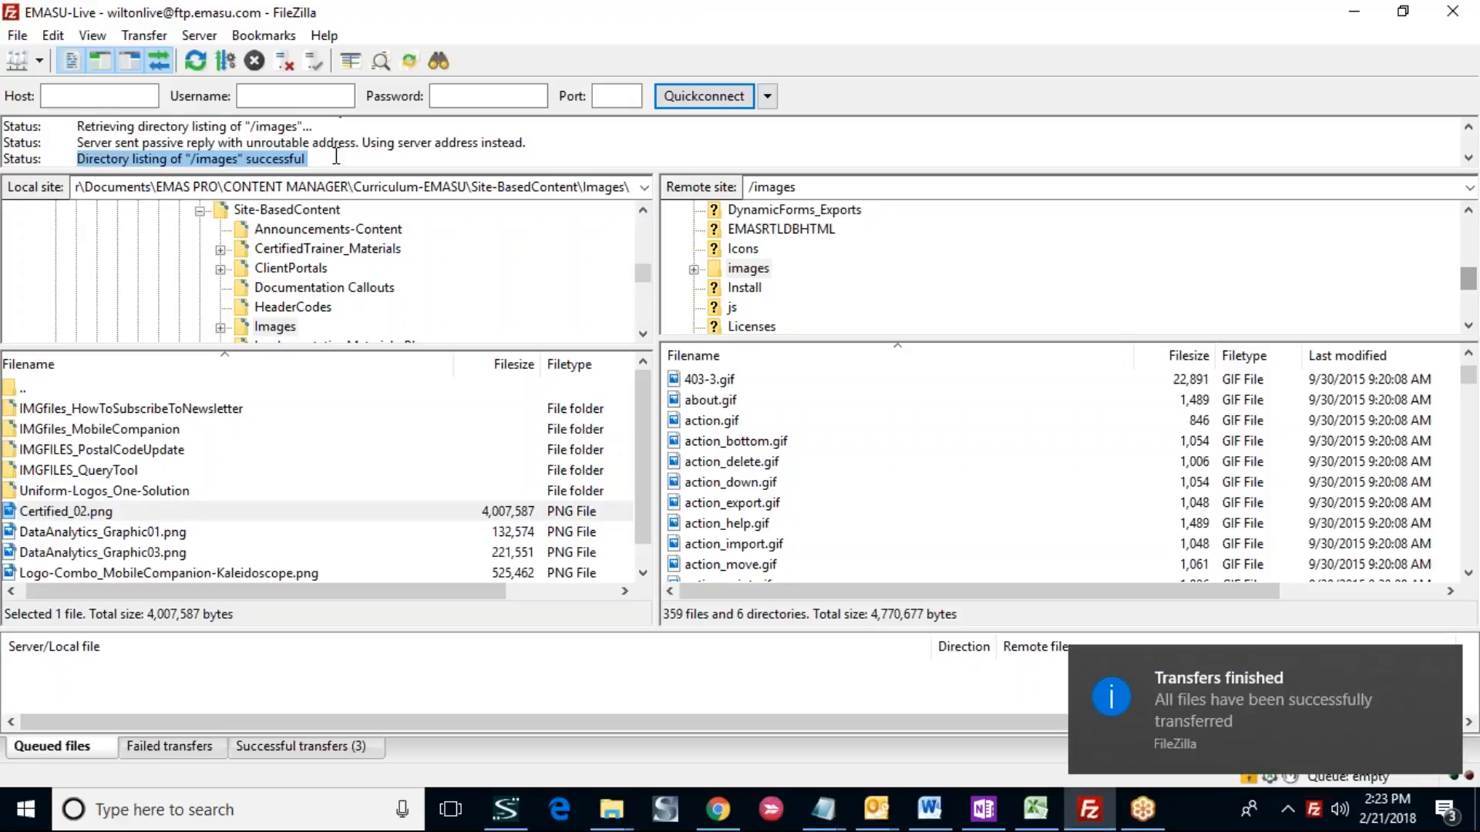
click(336, 156)
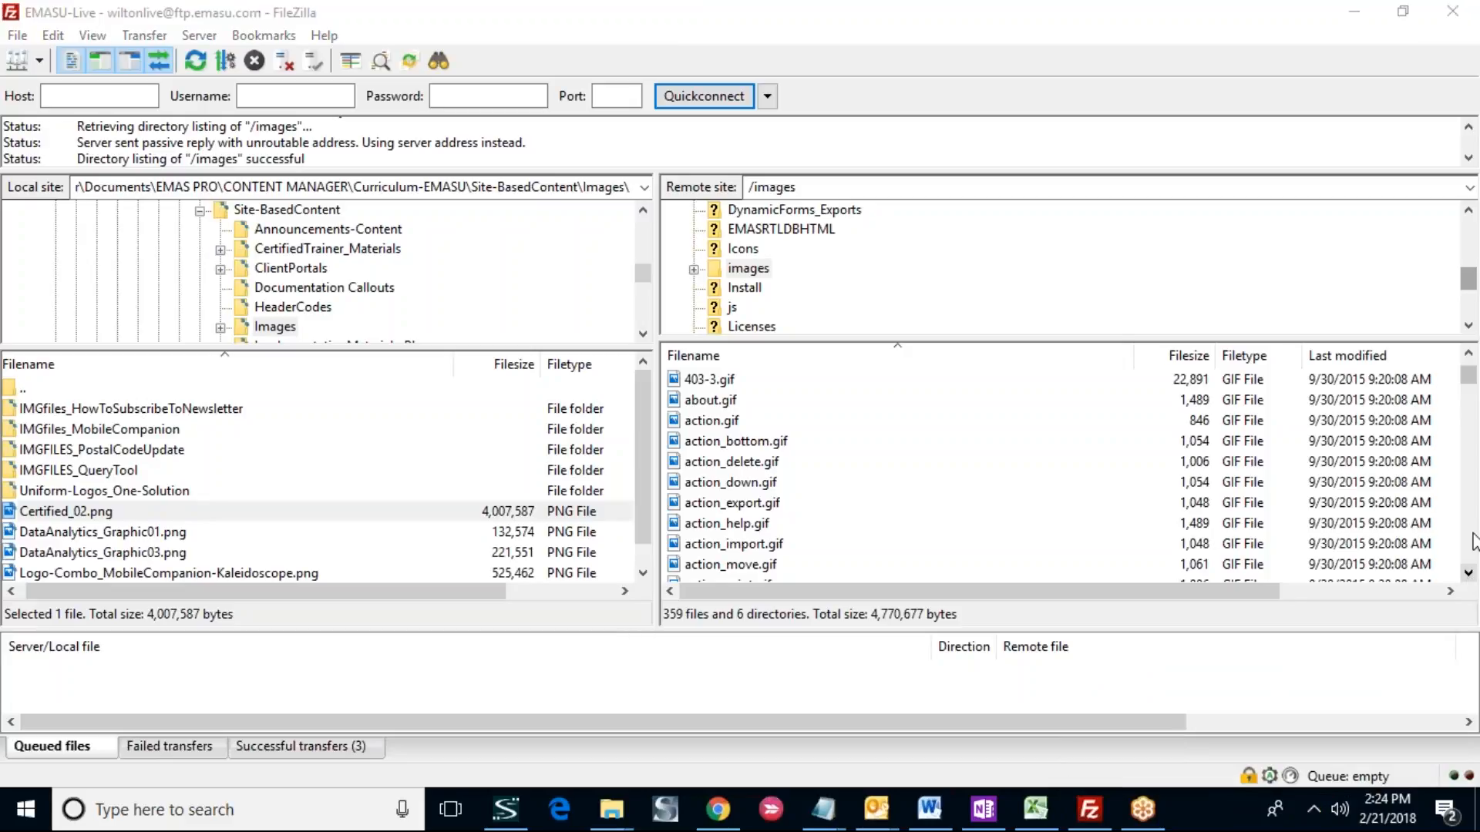
scroll(1475, 503, down, 15)
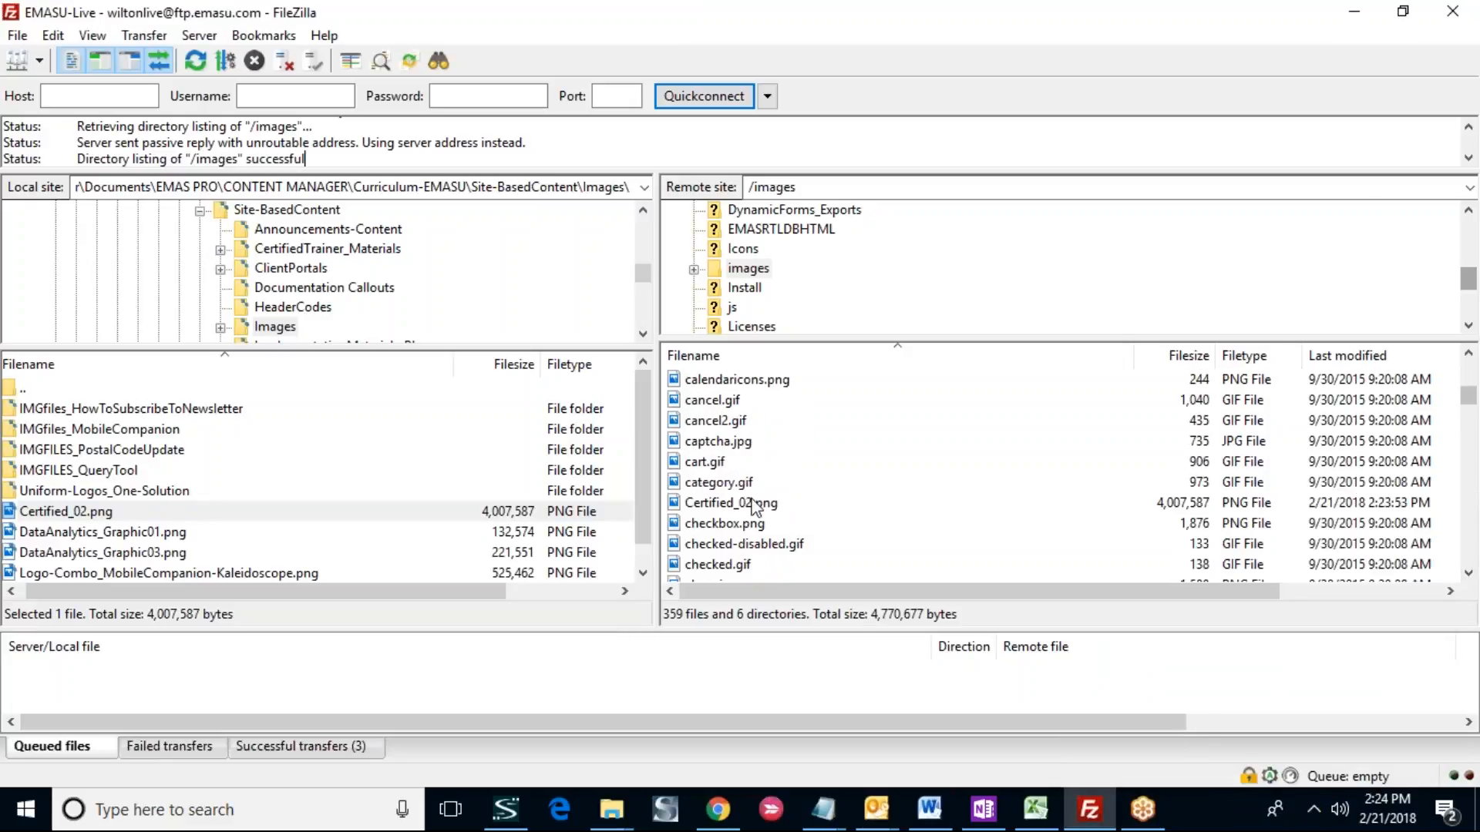
click(764, 502)
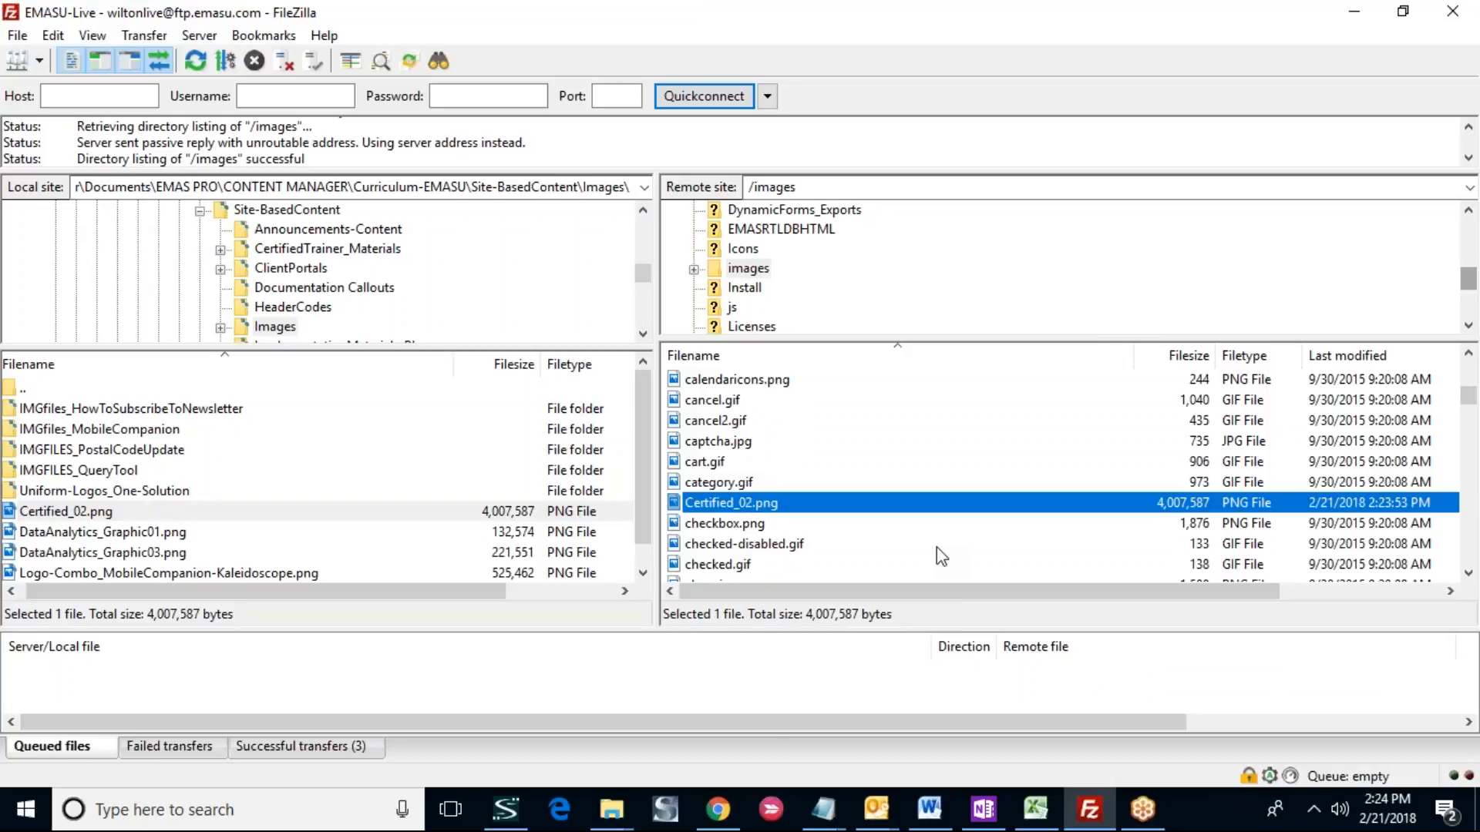
- Disconnect from the EMASU-Live server
click(280, 58)
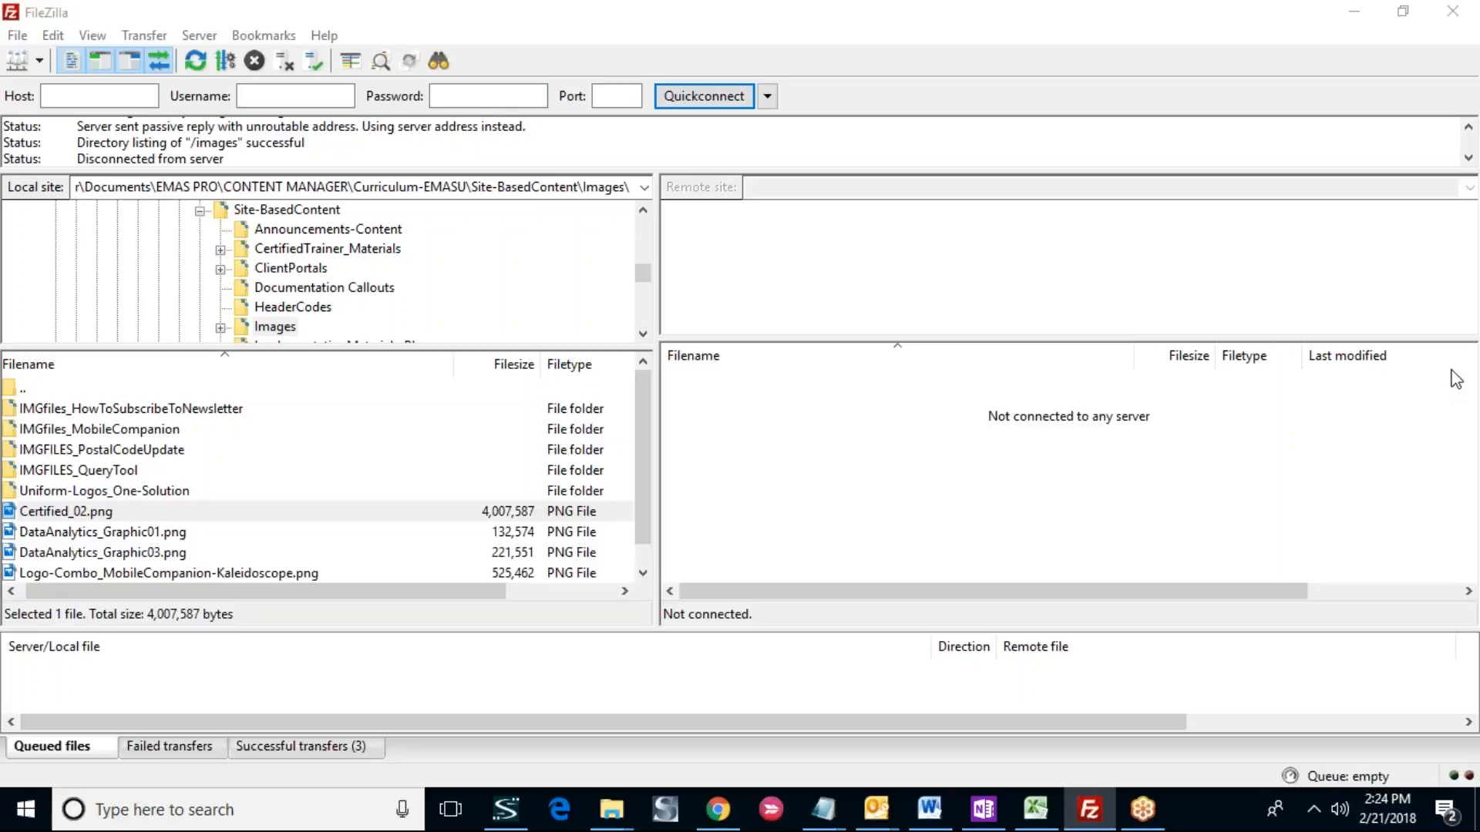
click(1389, 10)
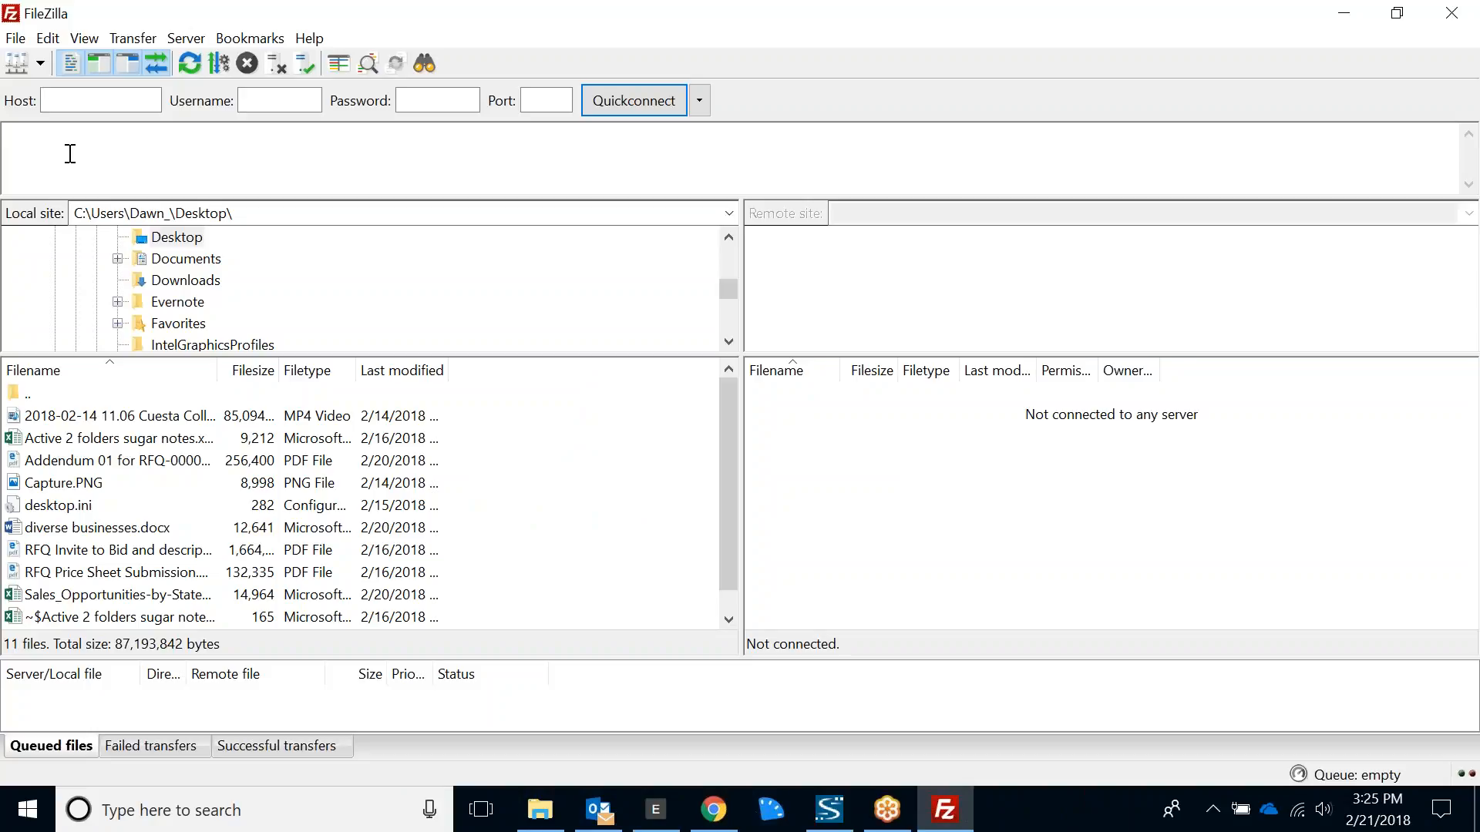
- Connect to the stored New site entry for ftp.emaspro.com and always trust its certificate in future sessions
click(22, 45)
click(34, 57)
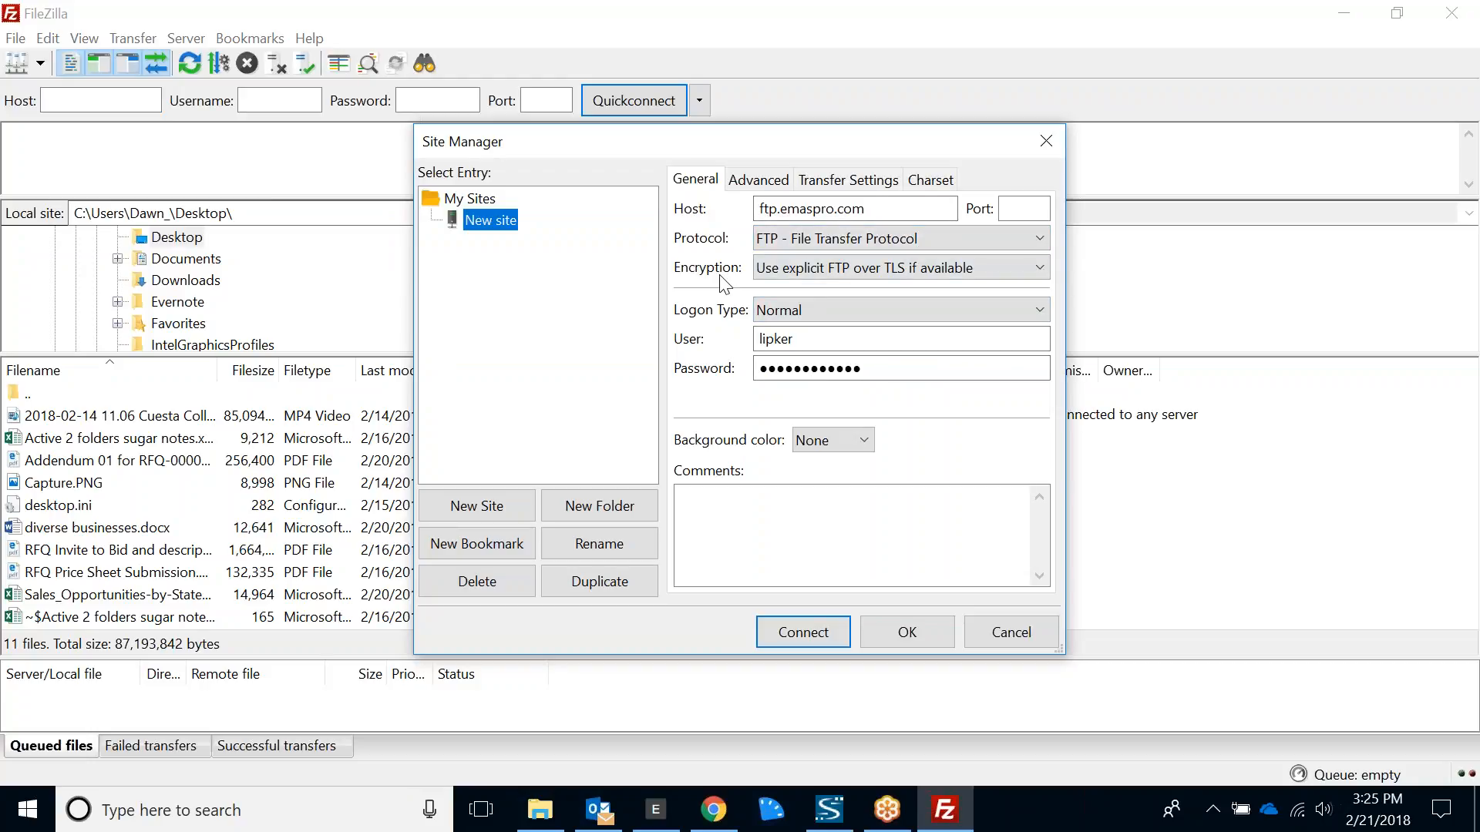
click(826, 631)
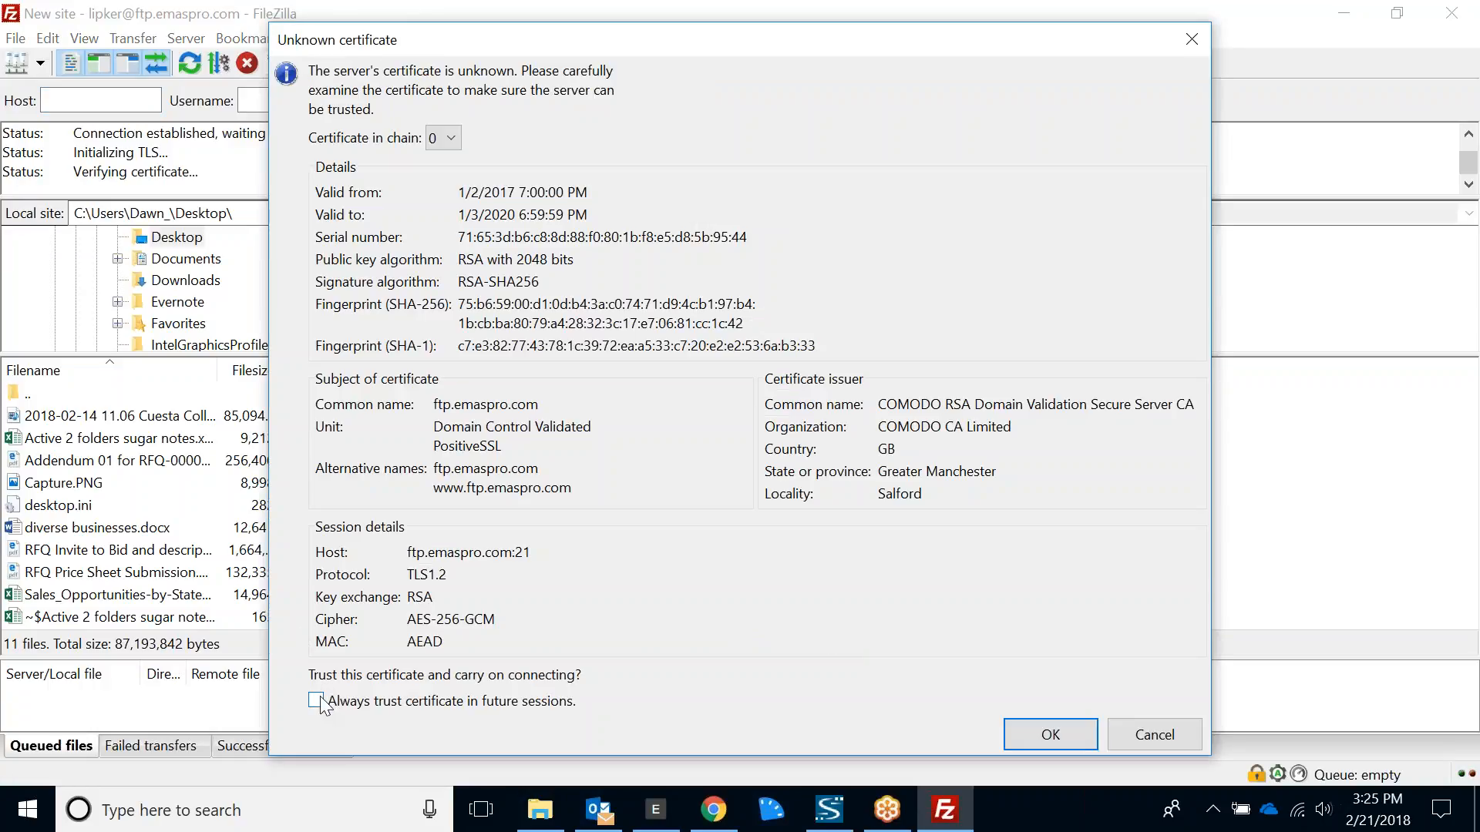
click(317, 701)
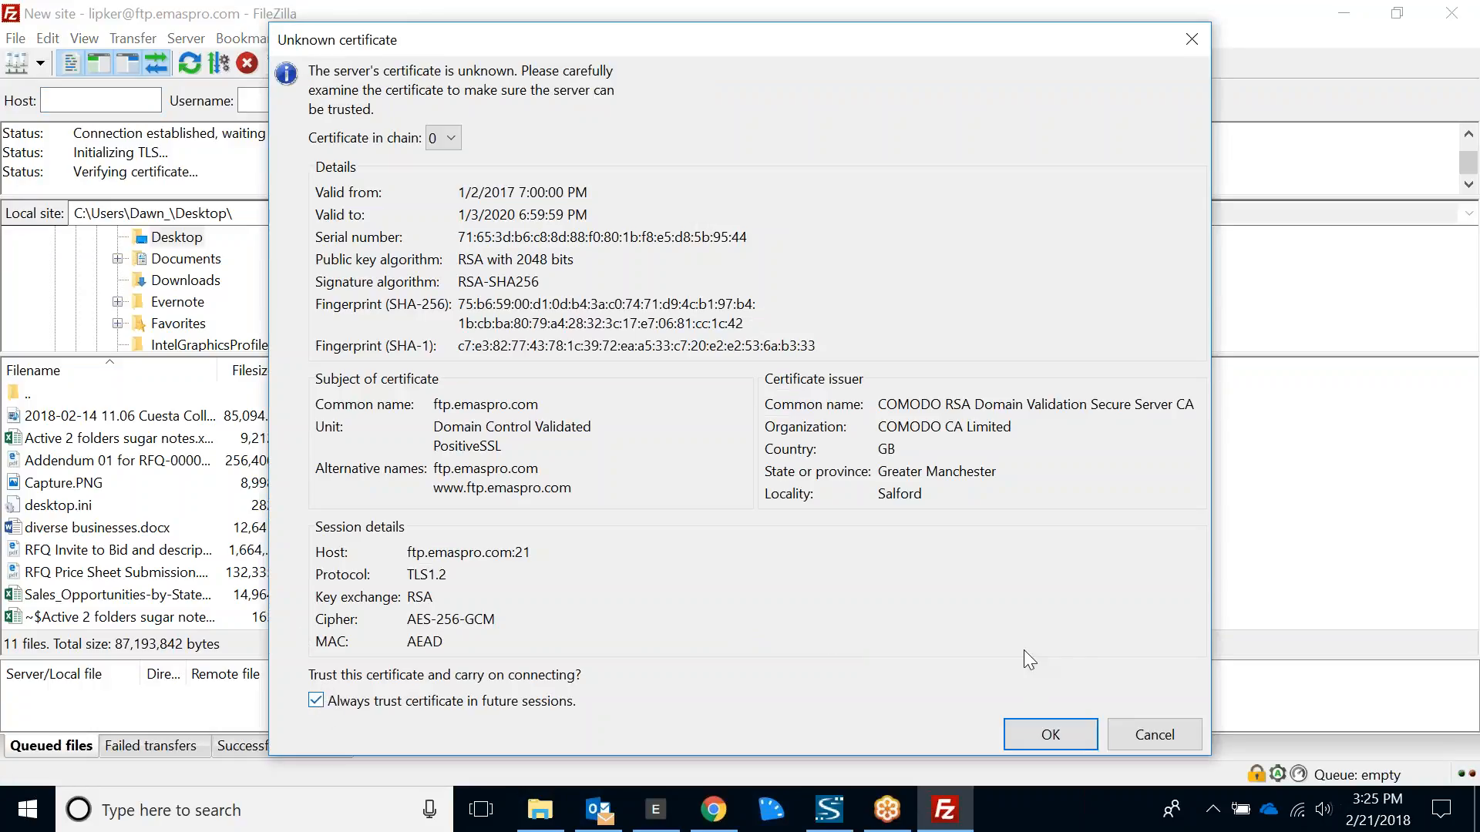
click(1050, 736)
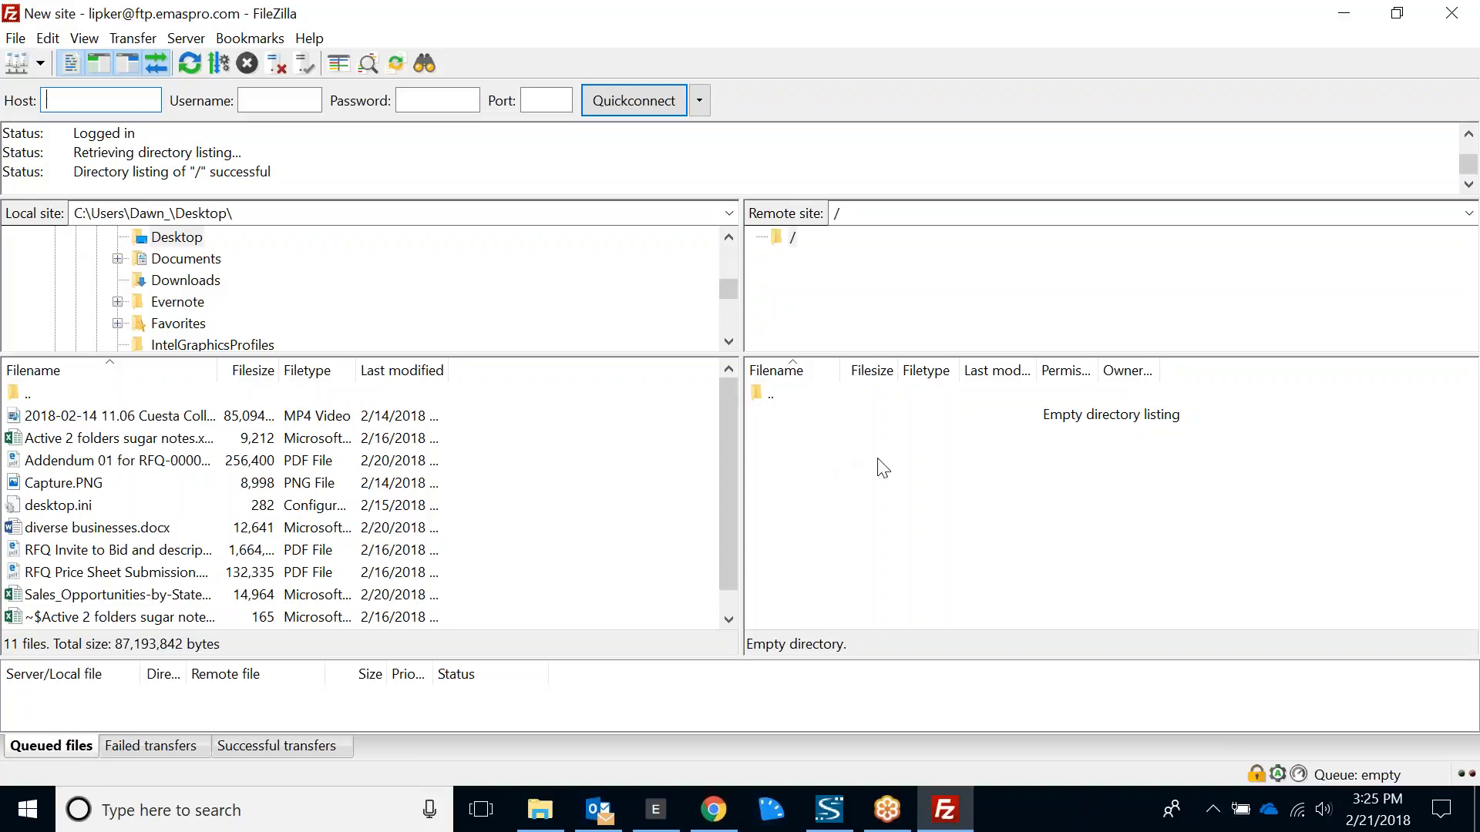
right_click(761, 397)
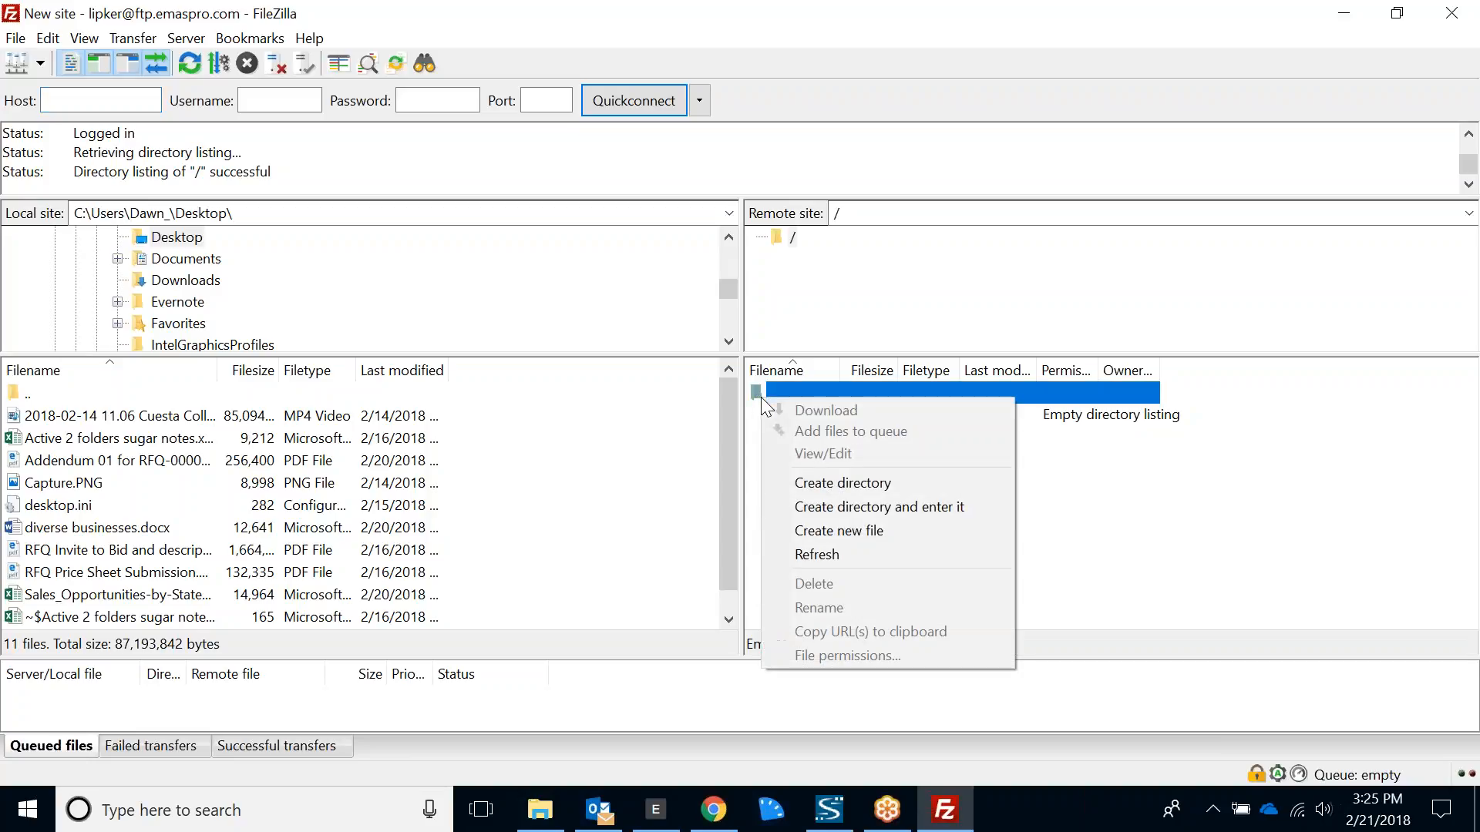
click(874, 483)
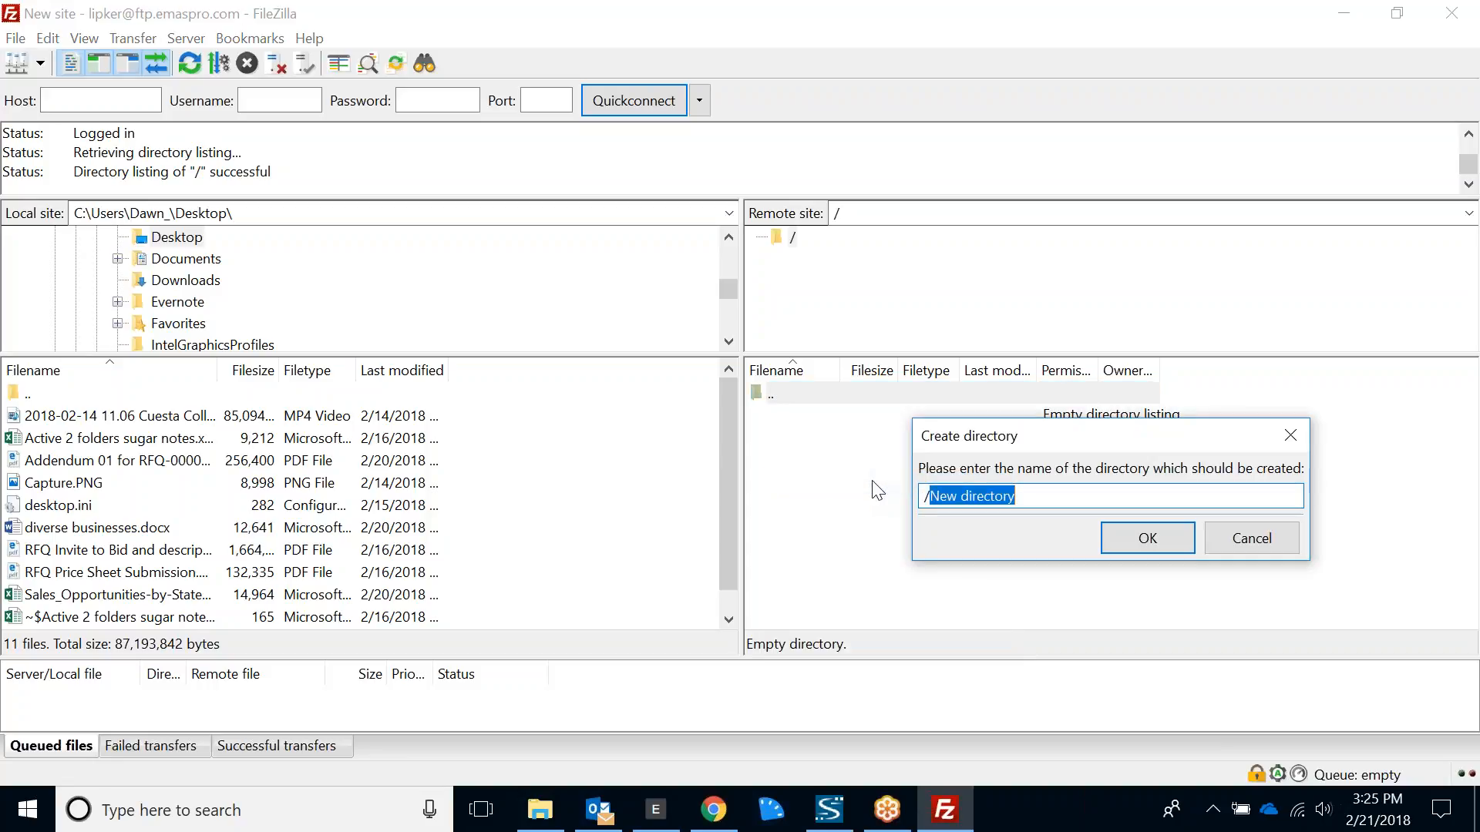
key(BackSpace)
key(BackSpace)
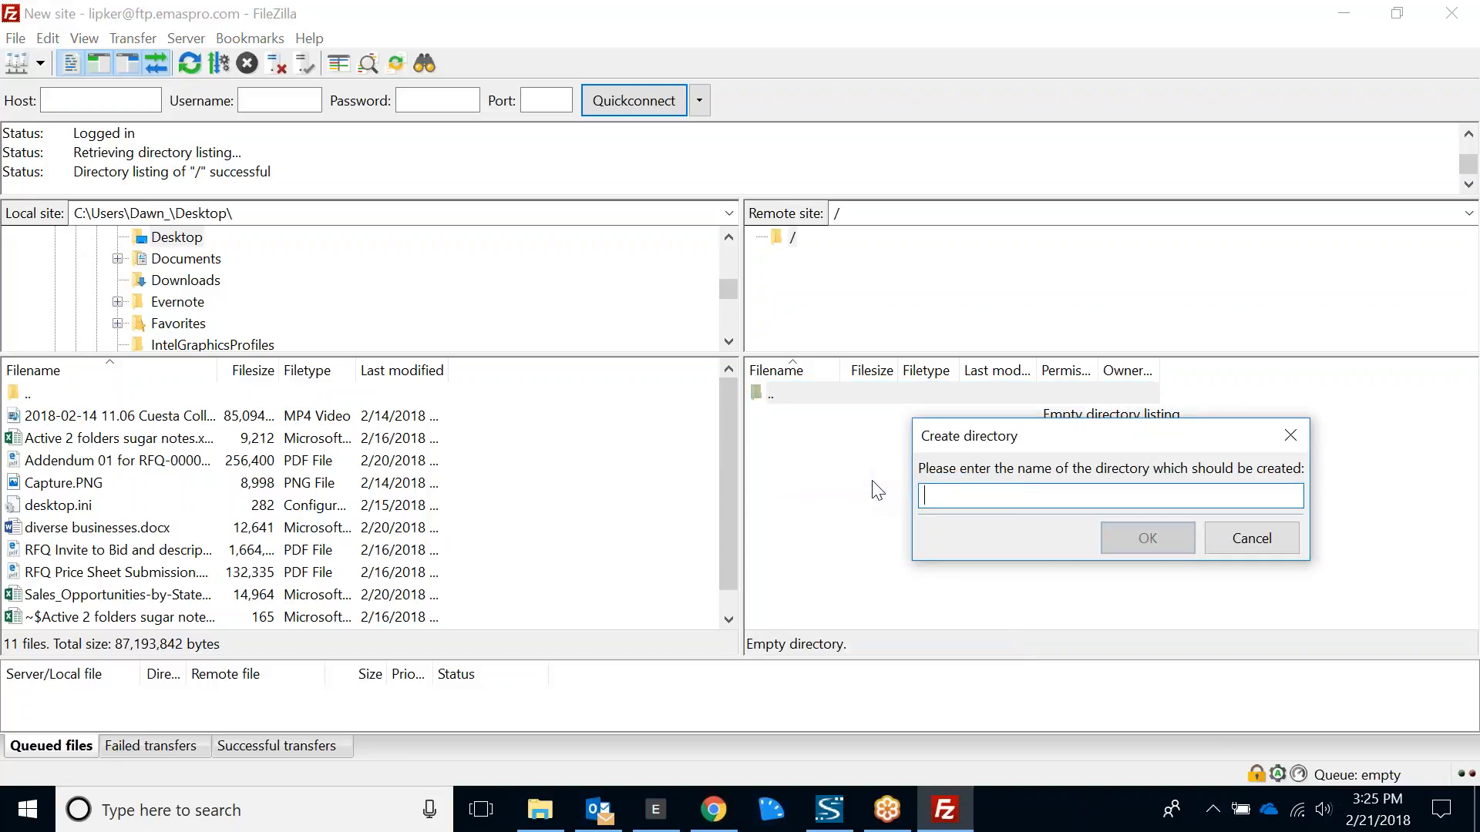
text(Videos)
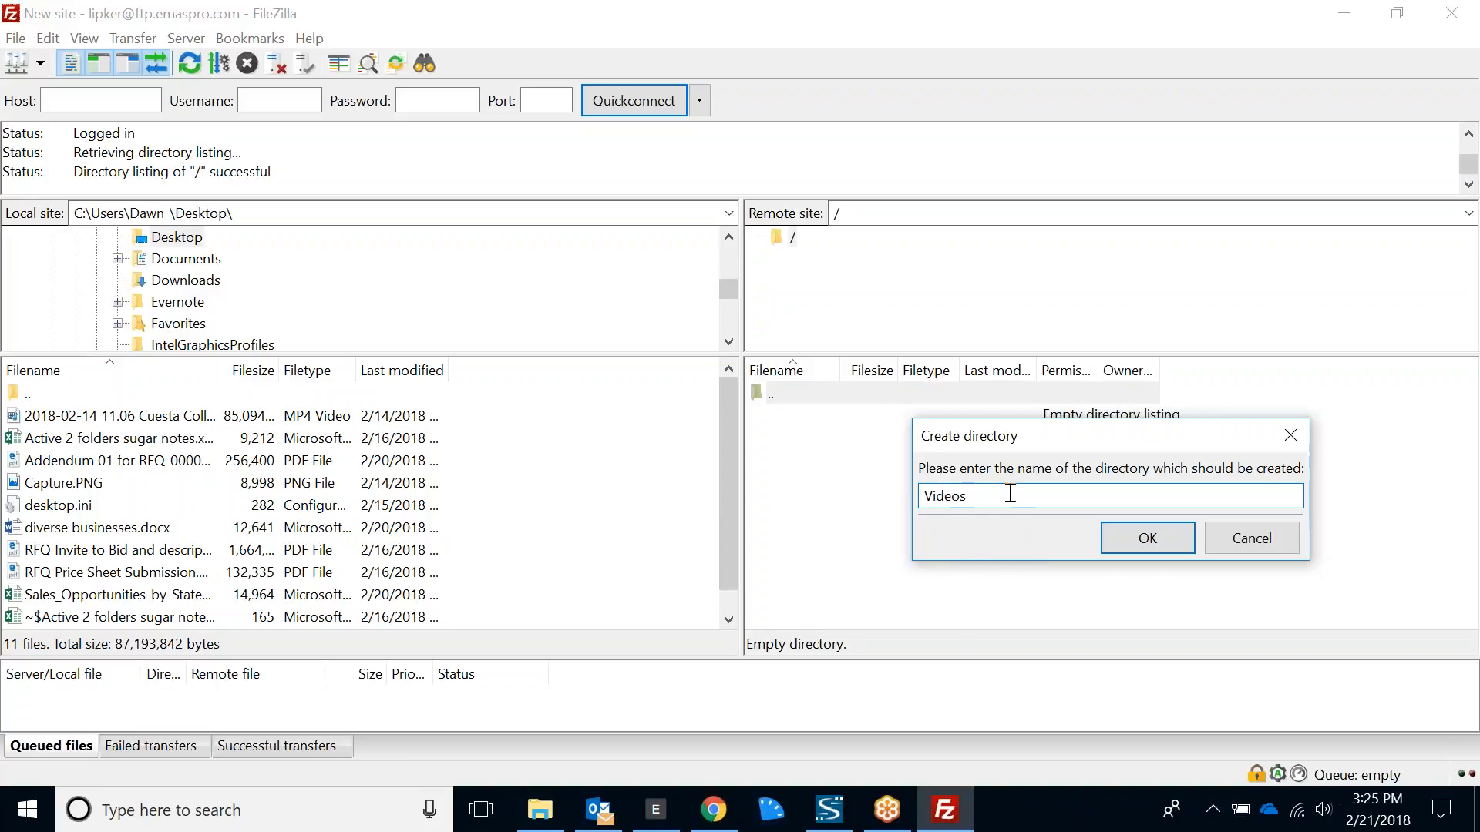
click(1219, 527)
- Create a directory named Videos in the root of the remote site
right_click(836, 385)
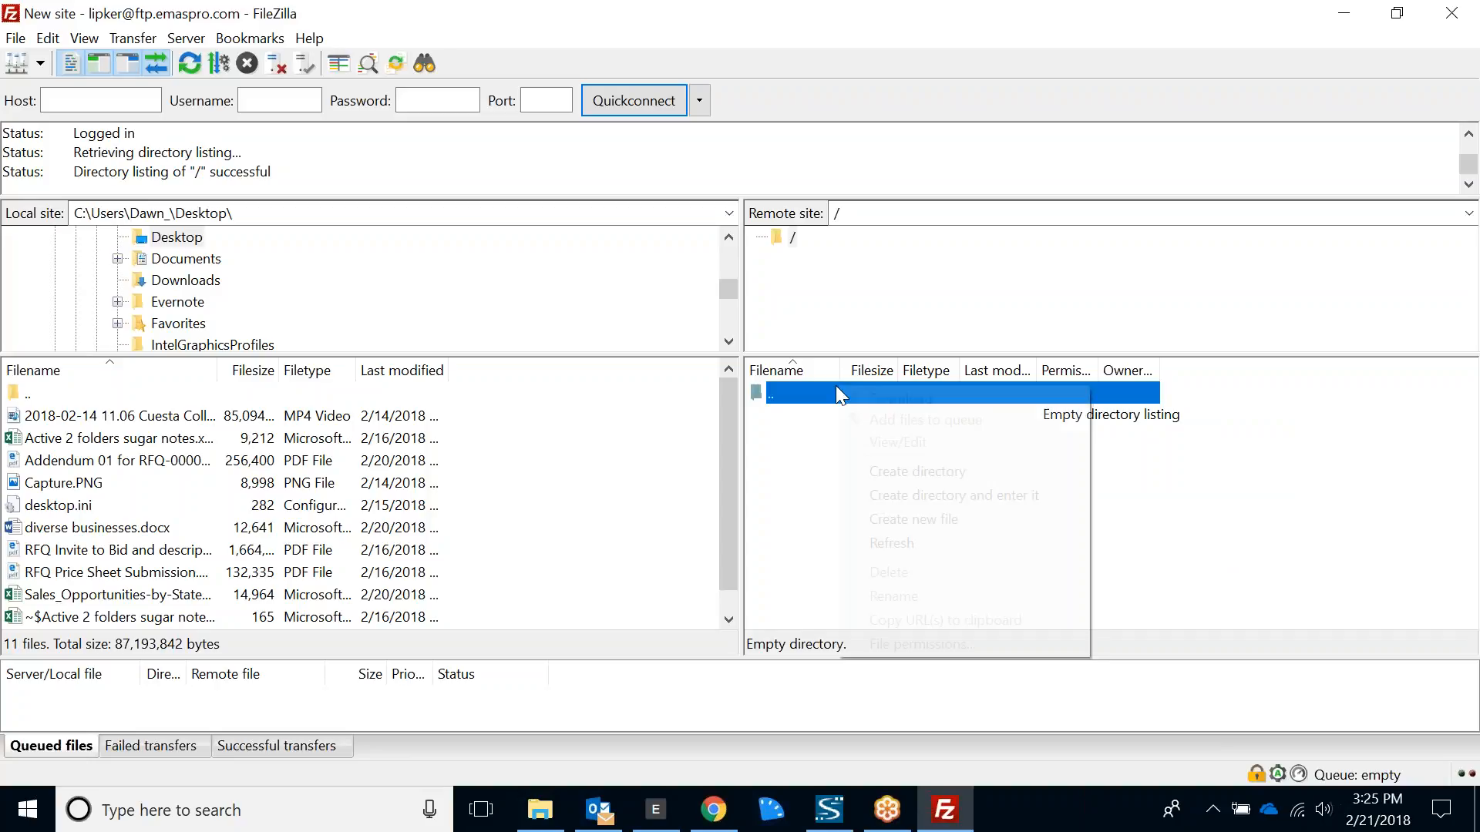
click(883, 475)
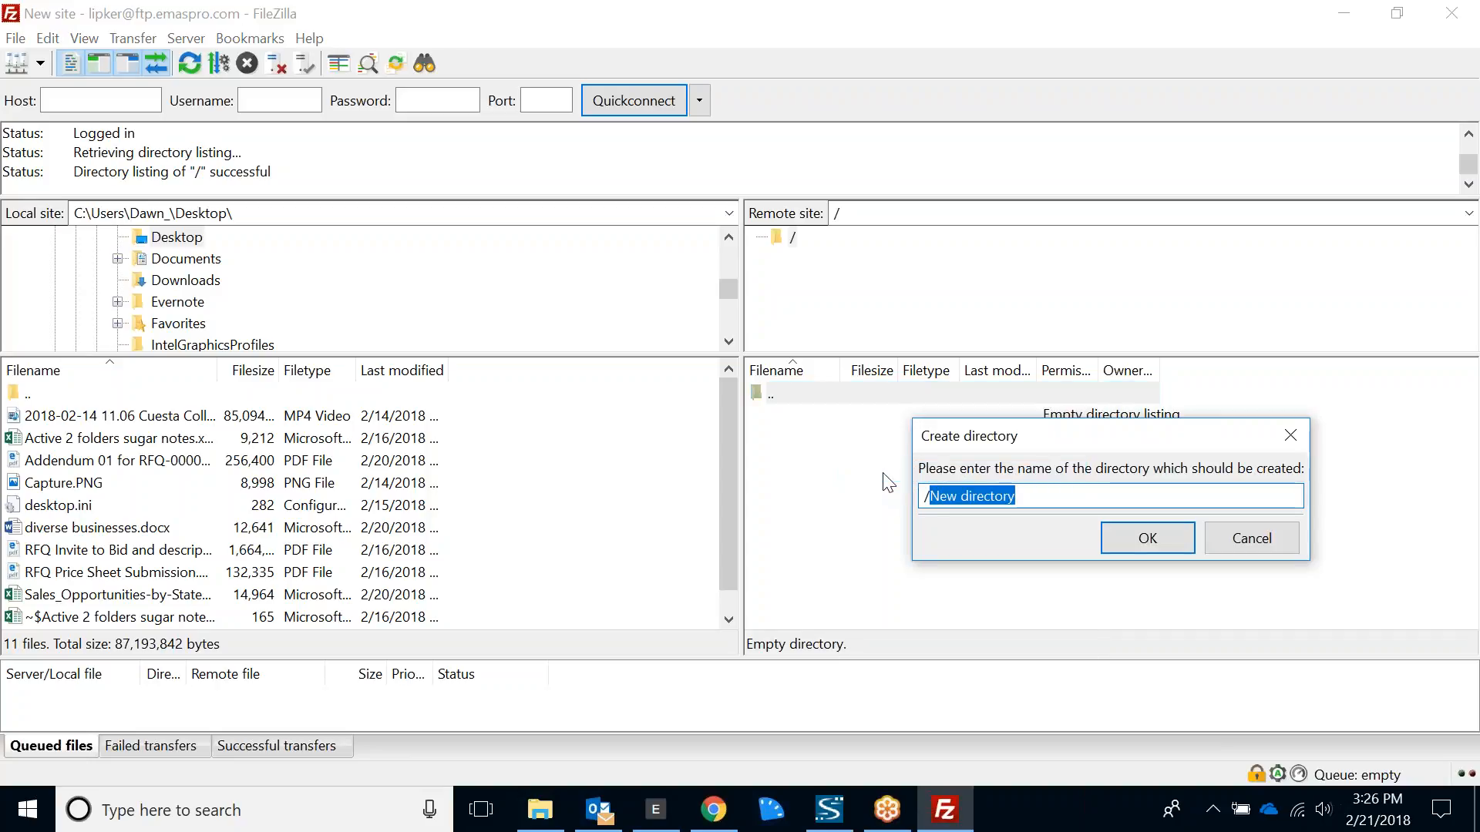
text(Videos)
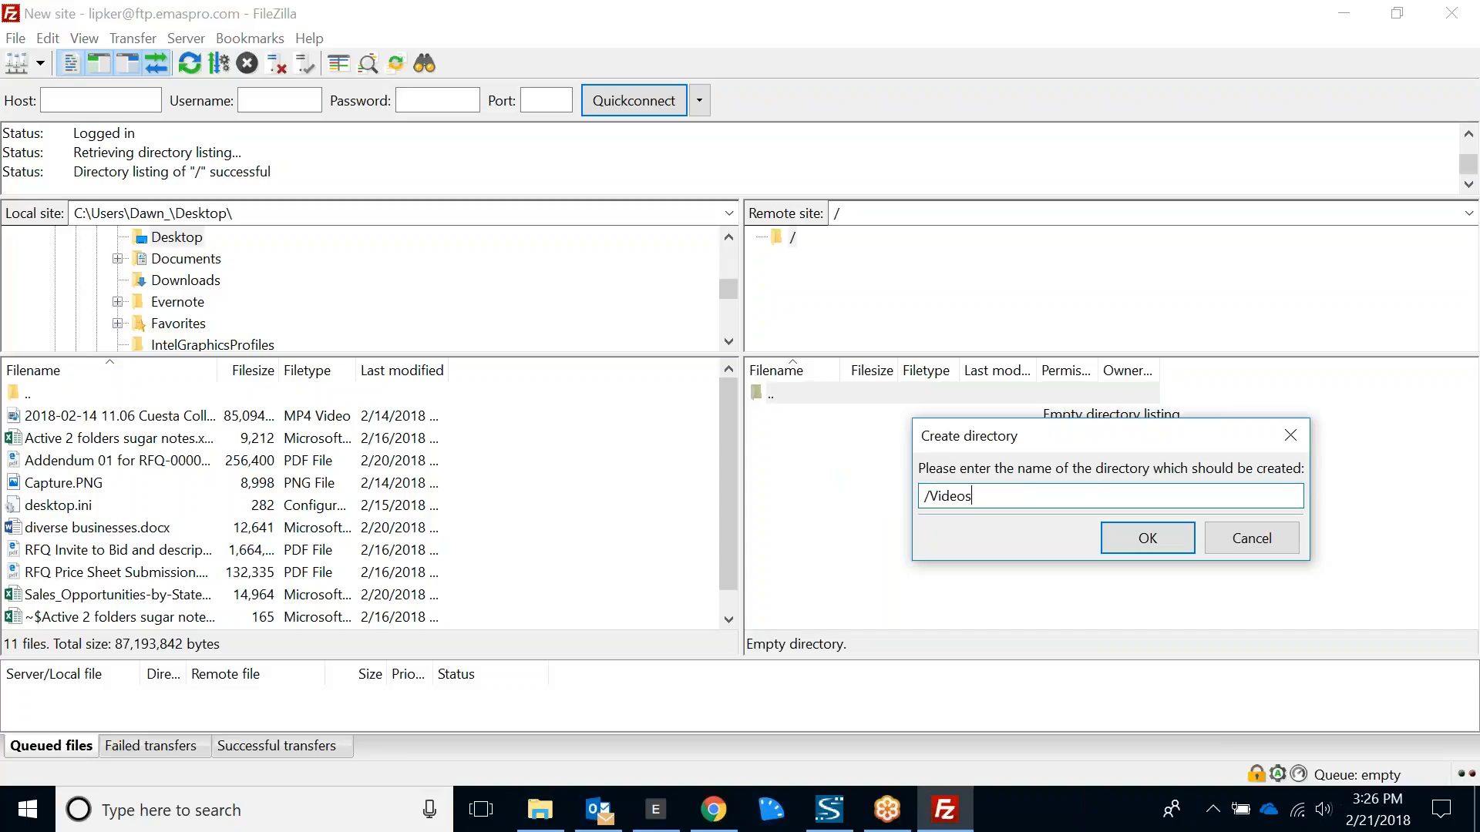
click(1170, 544)
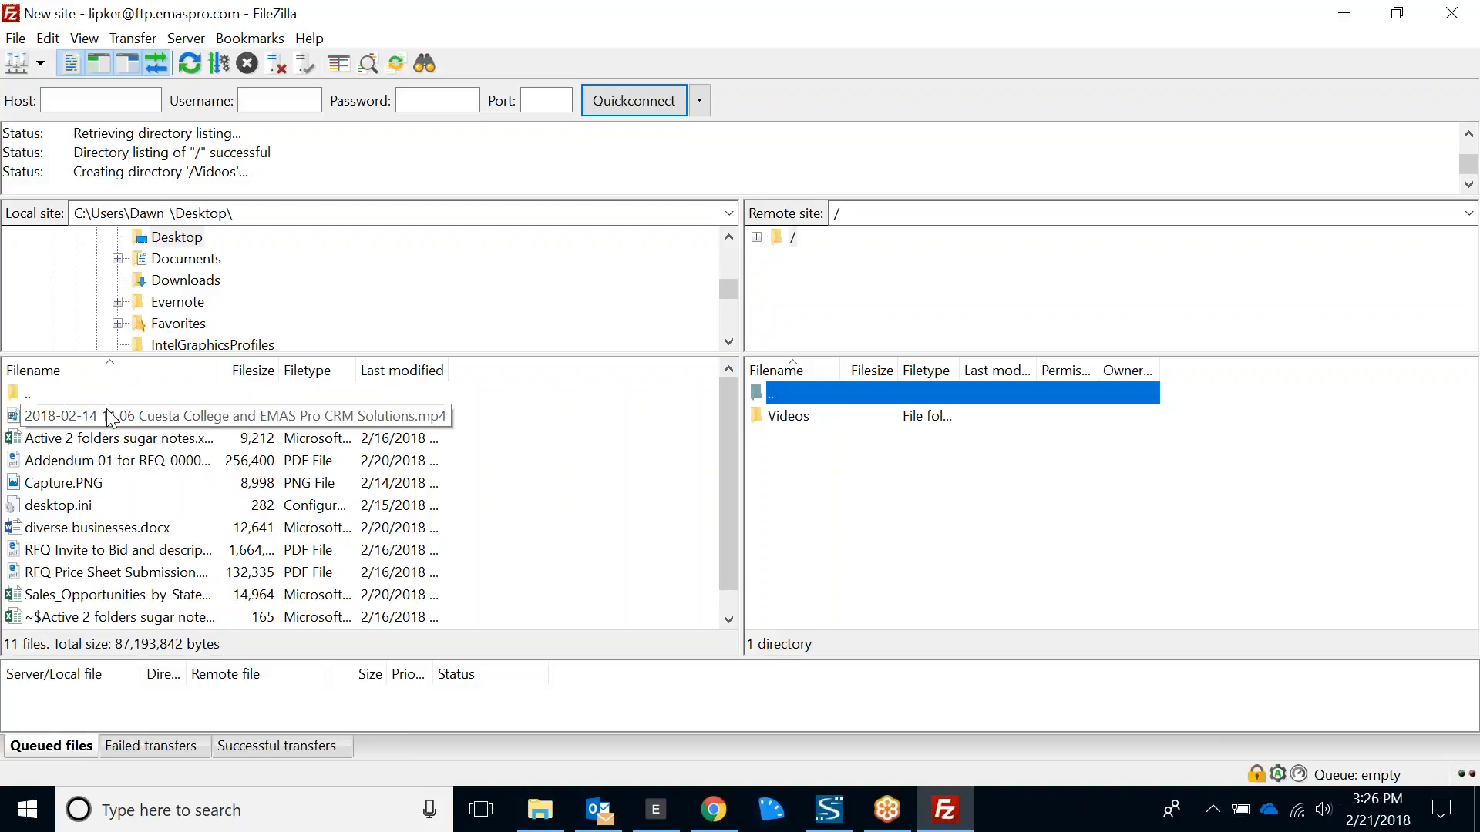
- Upload the Cuesta College and EMAS Pro CRM Solutions MP4 from the local Desktop to the remote Videos folder and view its transfer progress
click(194, 240)
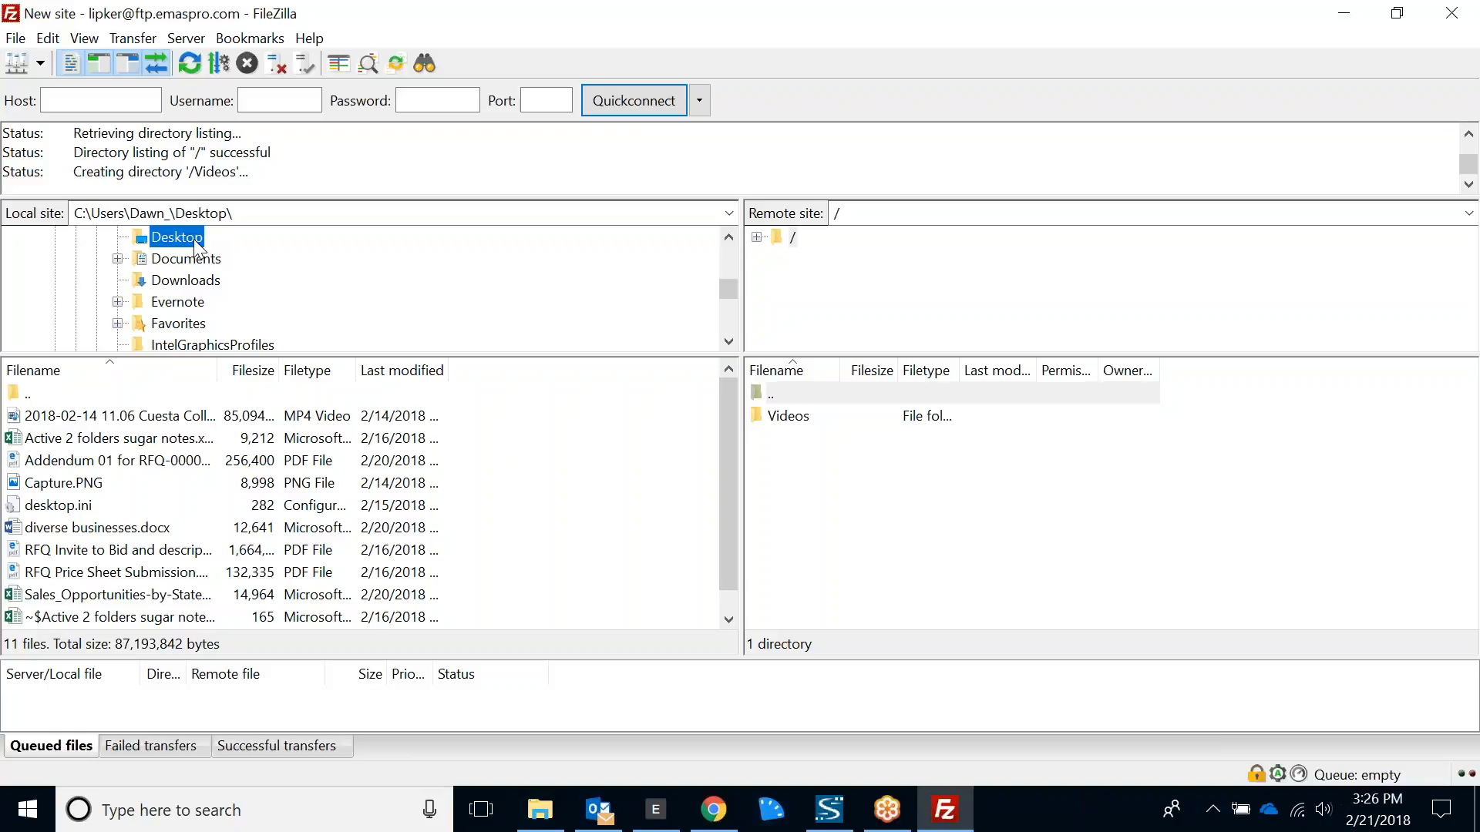
click(108, 417)
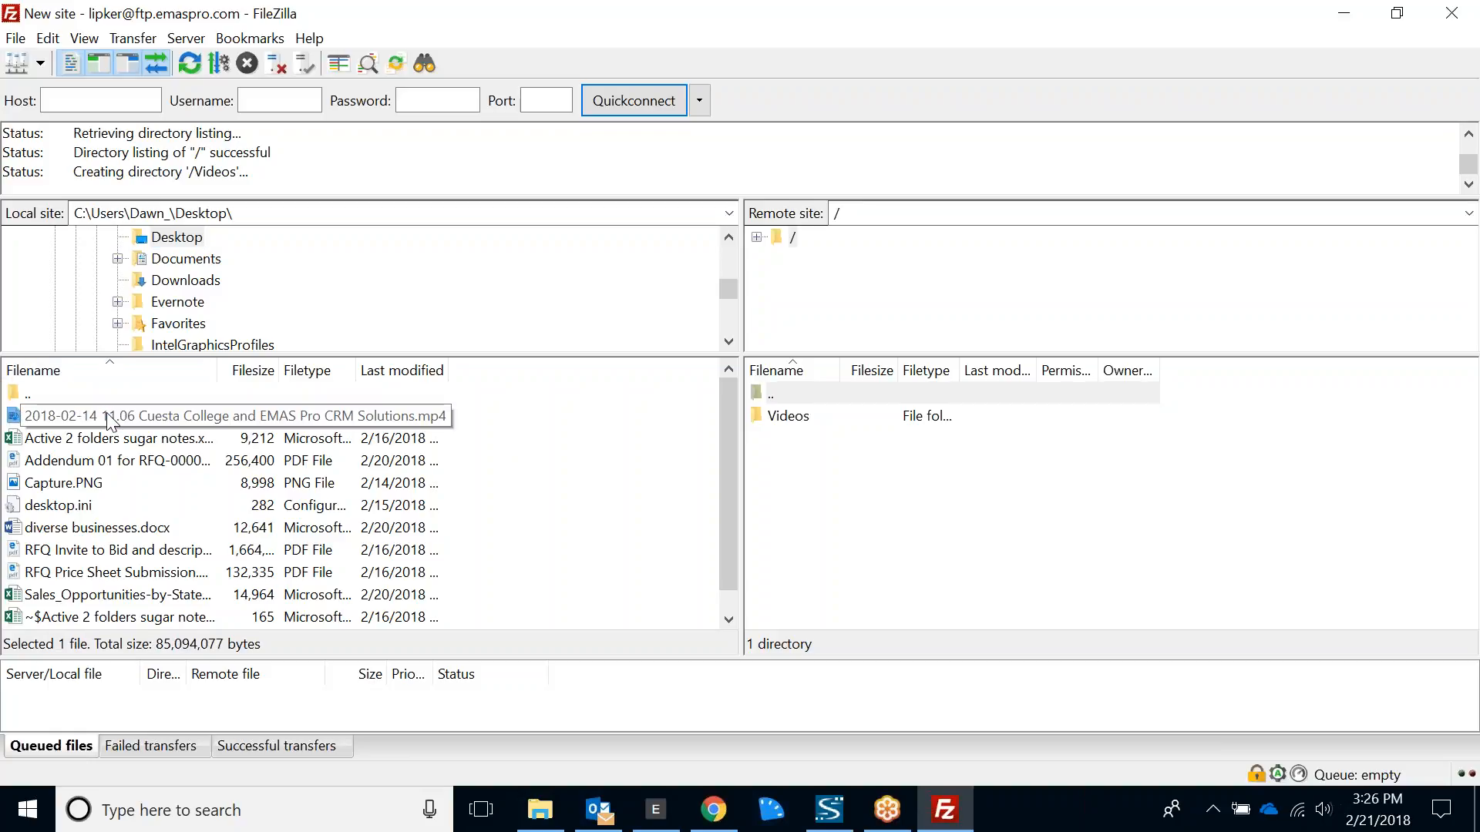
drag(107, 420, 801, 414)
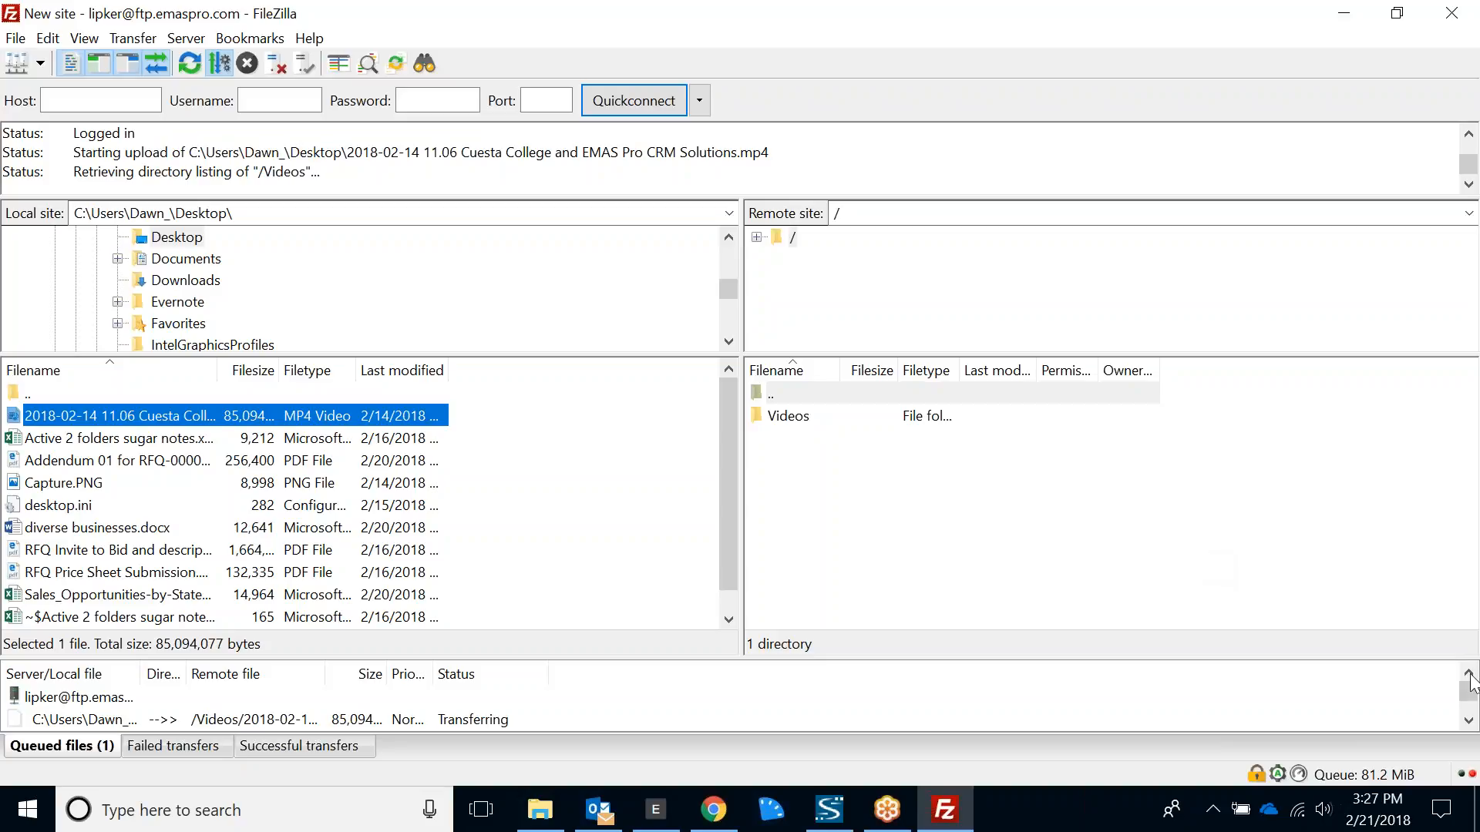
click(1469, 721)
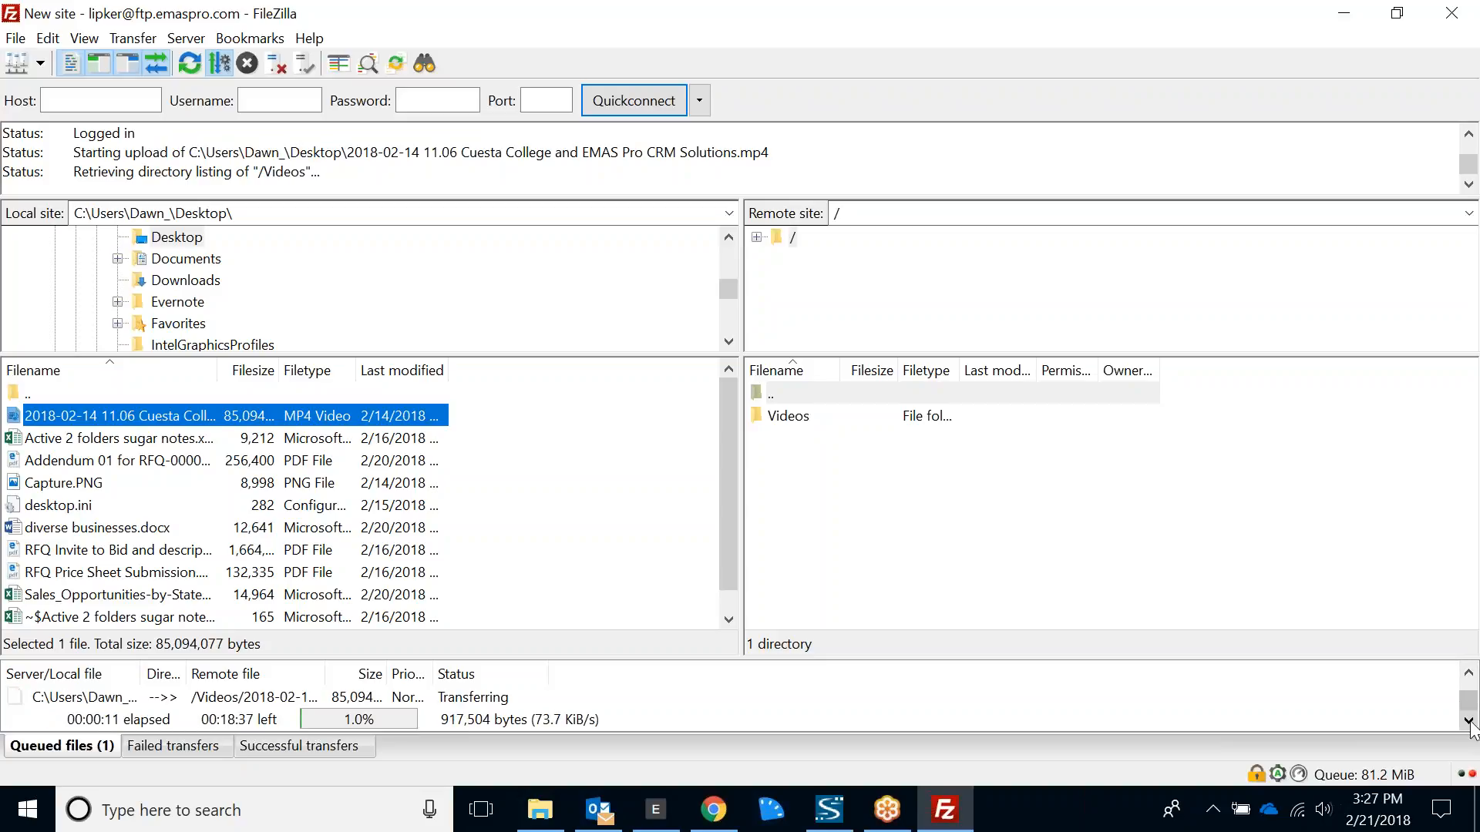